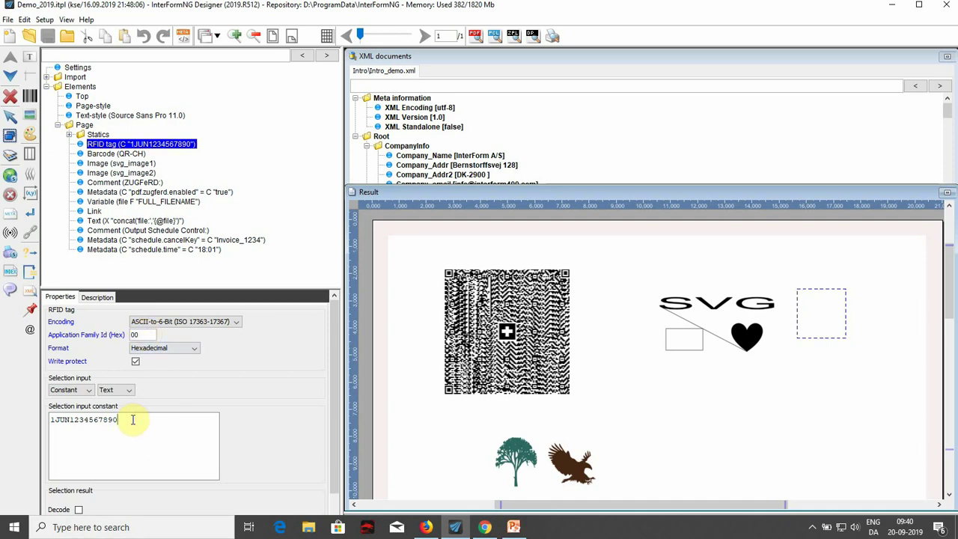
Check the RFID tag's selection input options, and choose QR_CH as the Barcode element's type
left_click(88, 392)
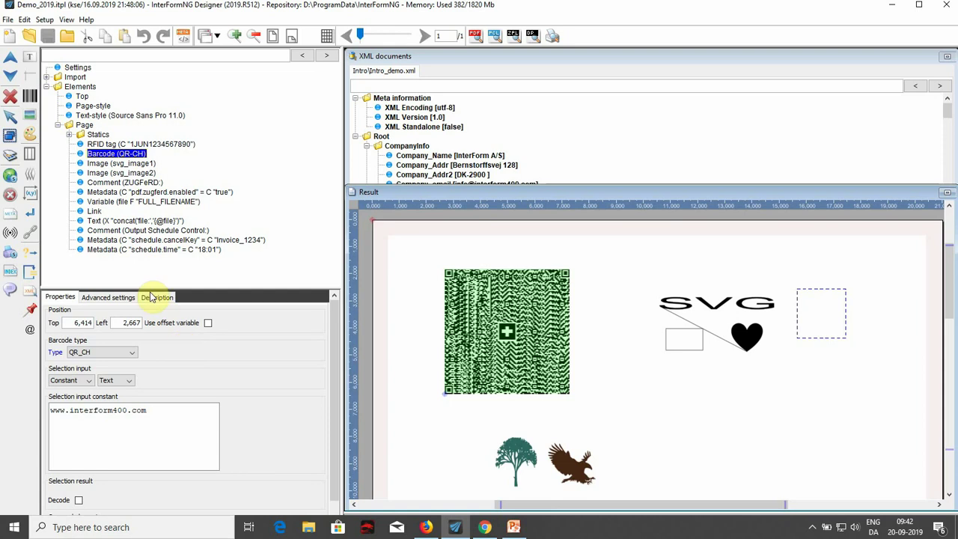
left_click(133, 354)
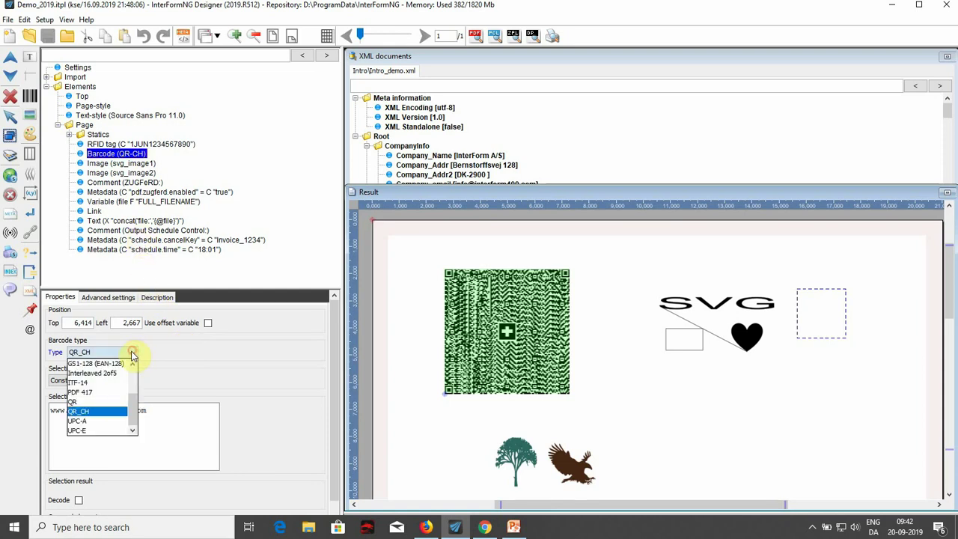
left_click(84, 413)
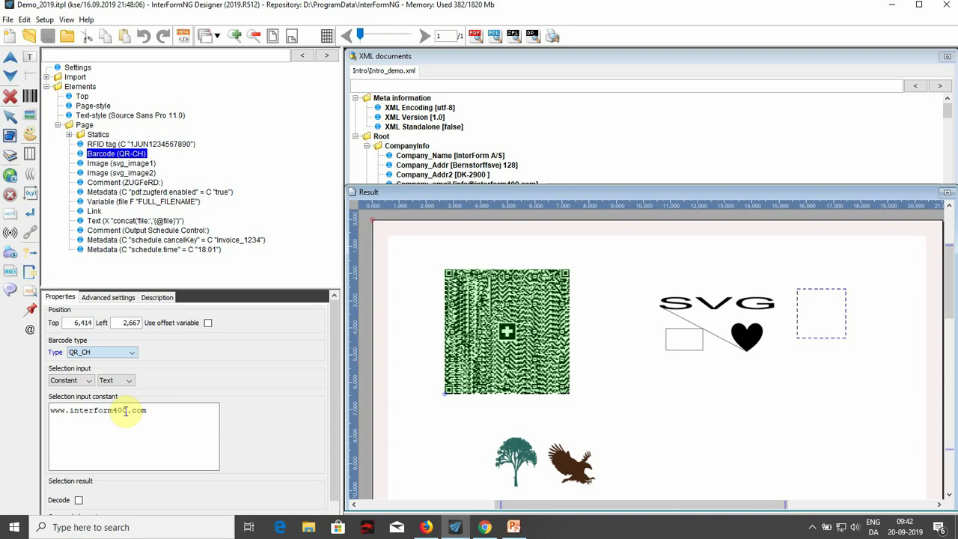
left_click(84, 354)
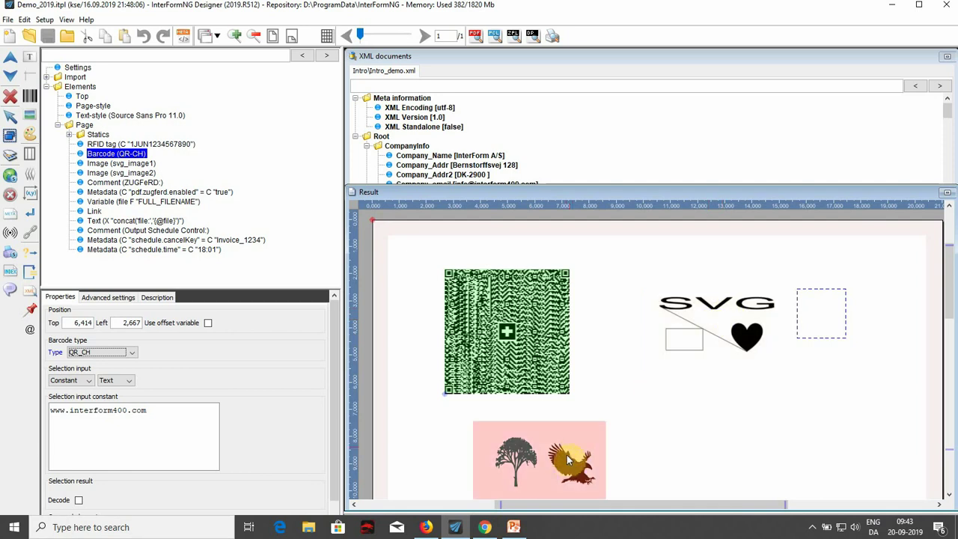
Preview the document as PDF and enlarge the SVG drawing to 600% around the heart
left_click(475, 38)
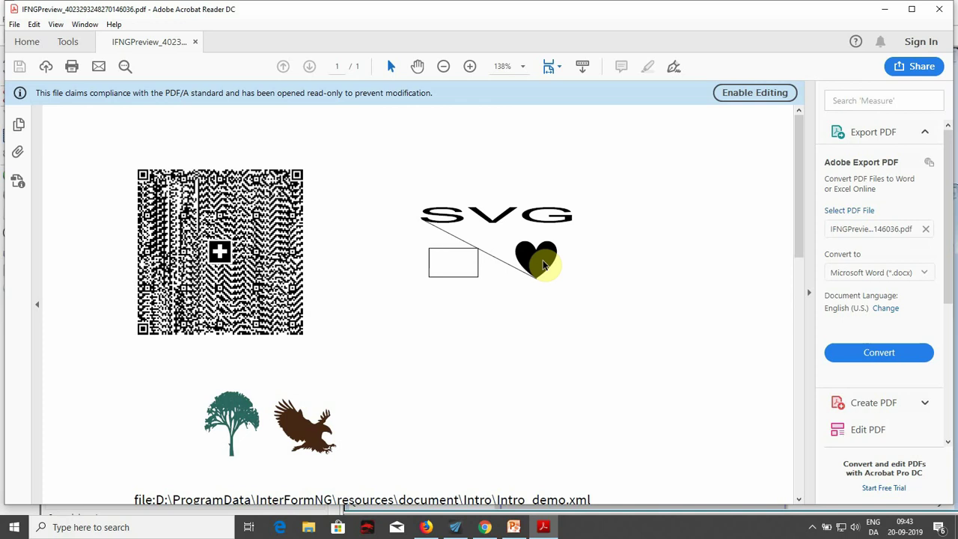
left_click(470, 67)
left_click(470, 67)
left_click(471, 66)
left_click(470, 66)
left_click(470, 67)
left_click_drag(264, 500, 635, 500)
scroll(641, 441, "down", 3)
scroll(640, 442, "down", 2)
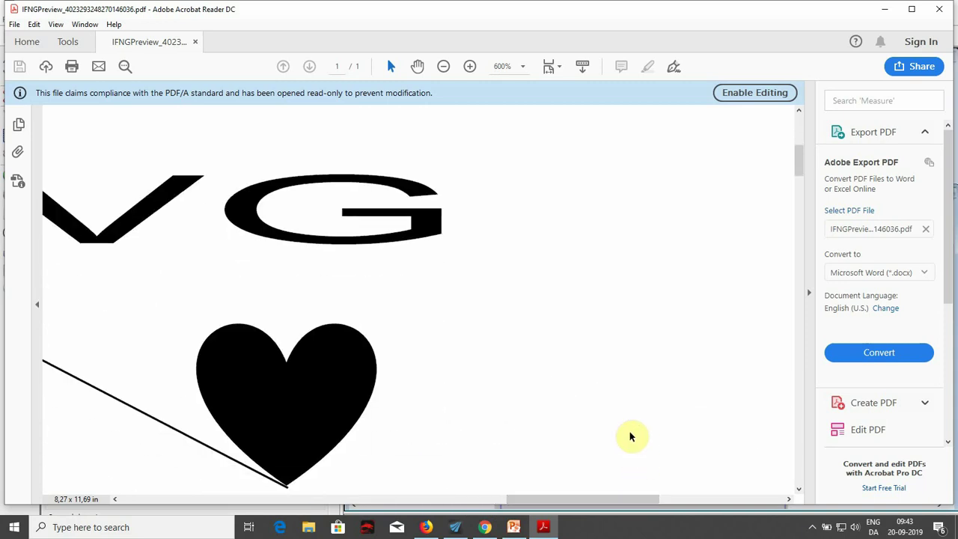
Magnify the heart in the PDF up to 6400% and examine the sharpness of its upper edge
left_click(468, 67)
left_click(468, 67)
scroll(531, 287, "down", 5)
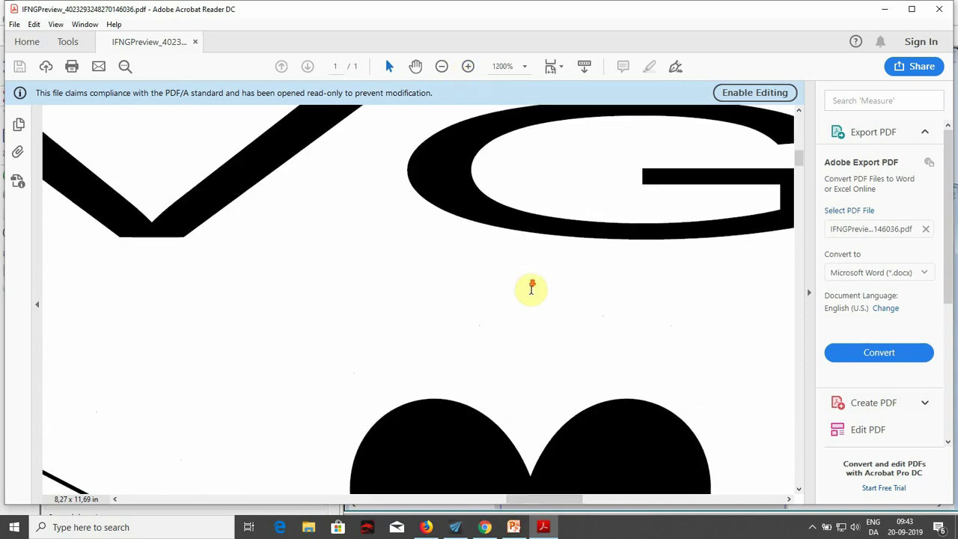
left_click(468, 66)
left_click(468, 67)
left_click(468, 66)
left_click_drag(519, 503, 552, 503)
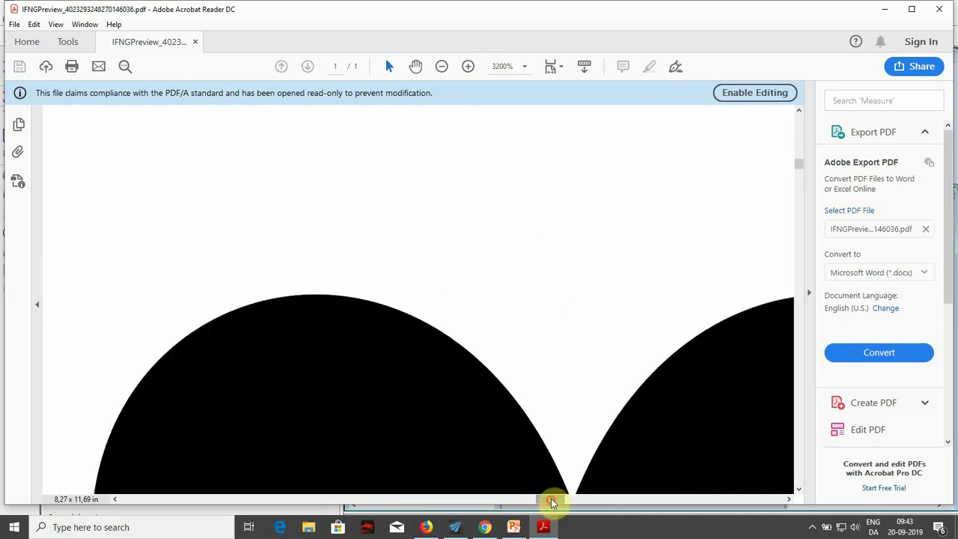
left_click(467, 67)
scroll(537, 268, "down", 2)
scroll(538, 268, "down", 1)
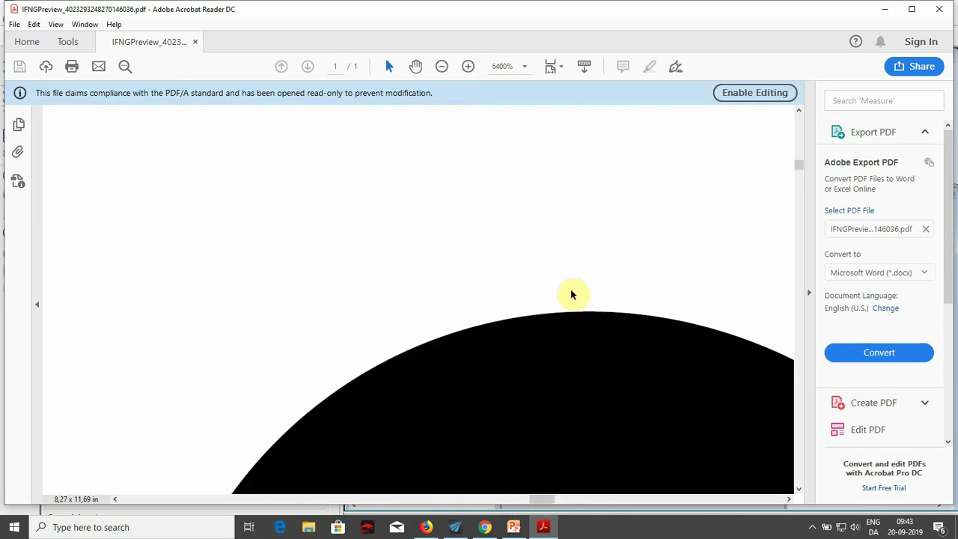
left_click_drag(548, 501, 555, 503)
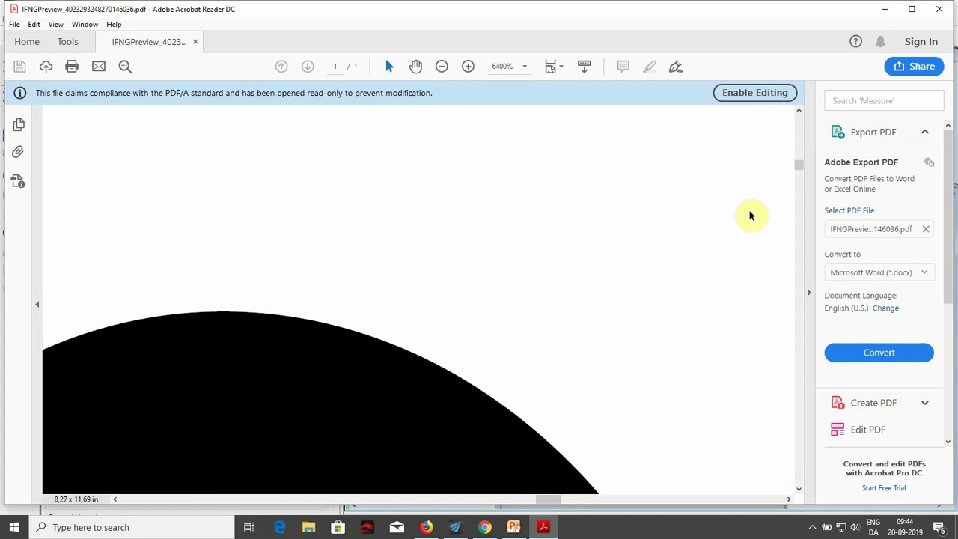
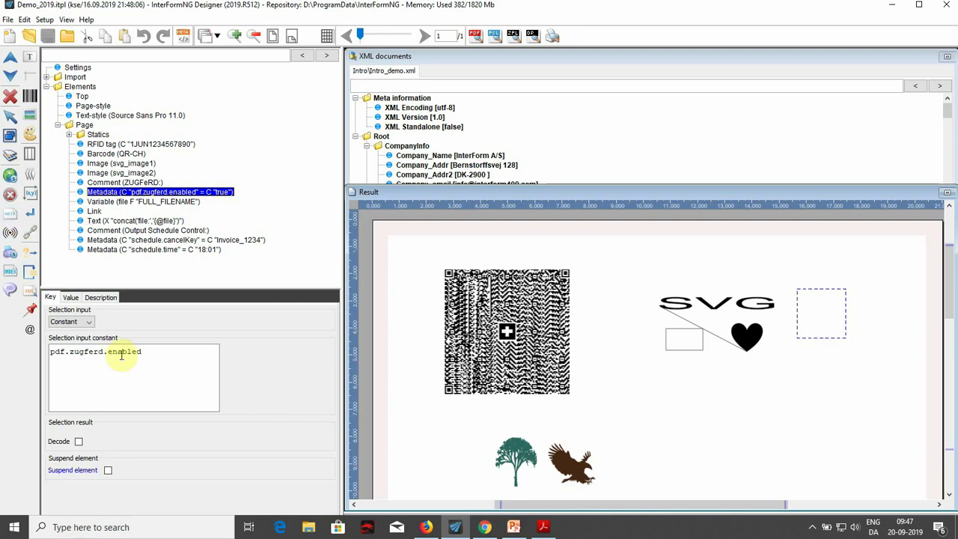
Review the settings of the ZUGFeRD elements: the metadata value, the file variable, and the link's resource location and resource name
left_click(69, 297)
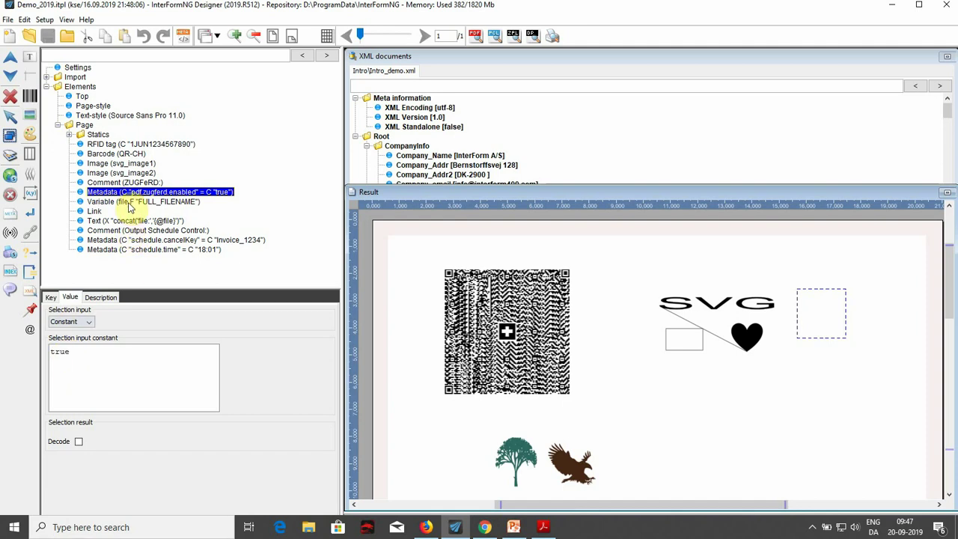
left_click(131, 203)
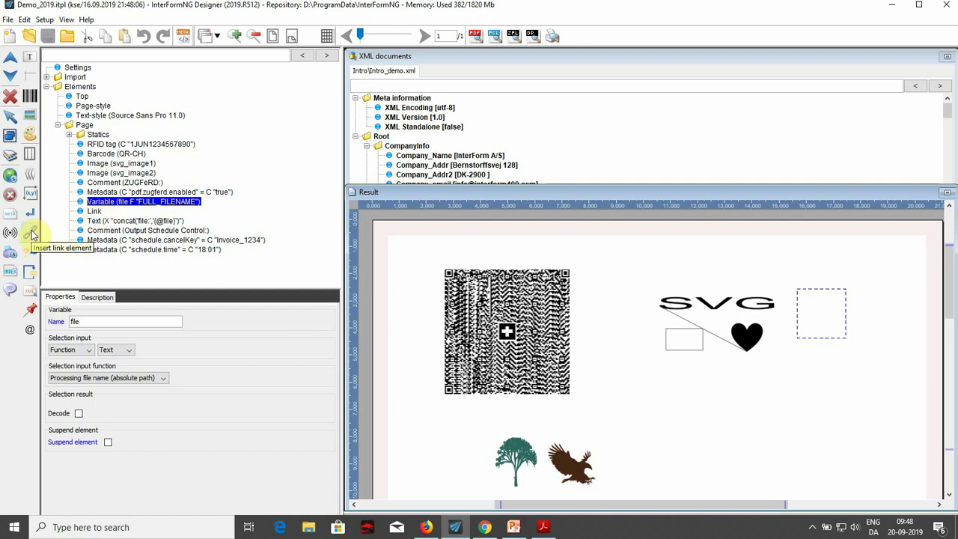
left_click(94, 211)
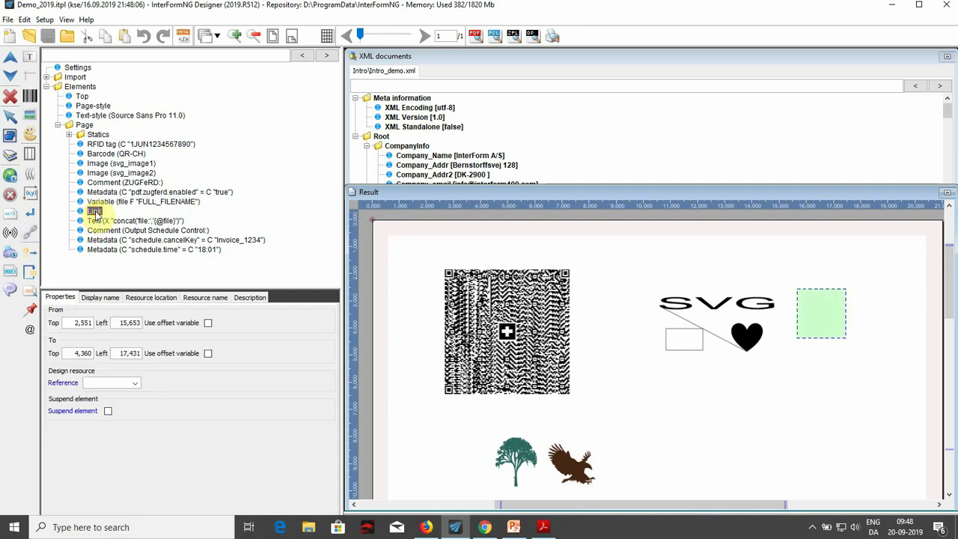
left_click(828, 322)
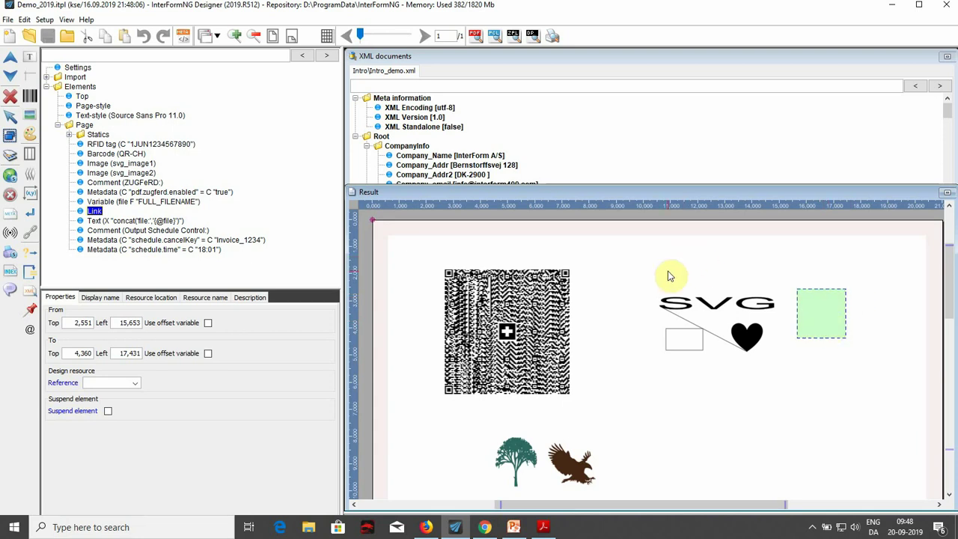
left_click(152, 298)
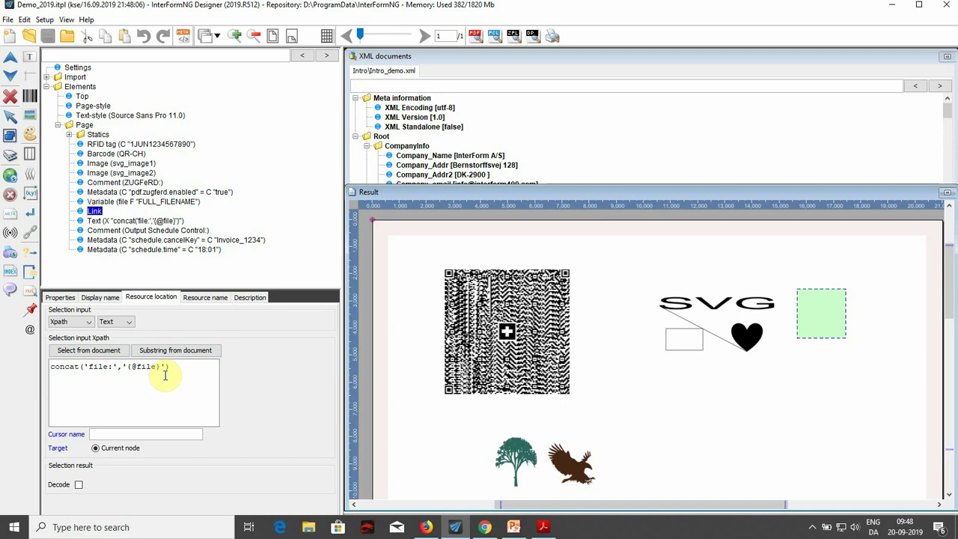
left_click(199, 297)
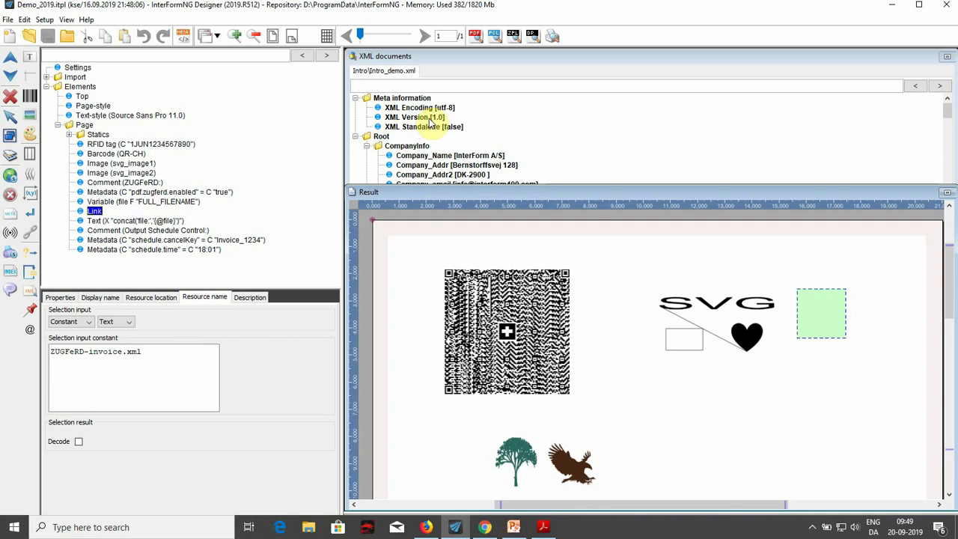
Preview the document as PDF again and show the files attached to it
left_click(475, 35)
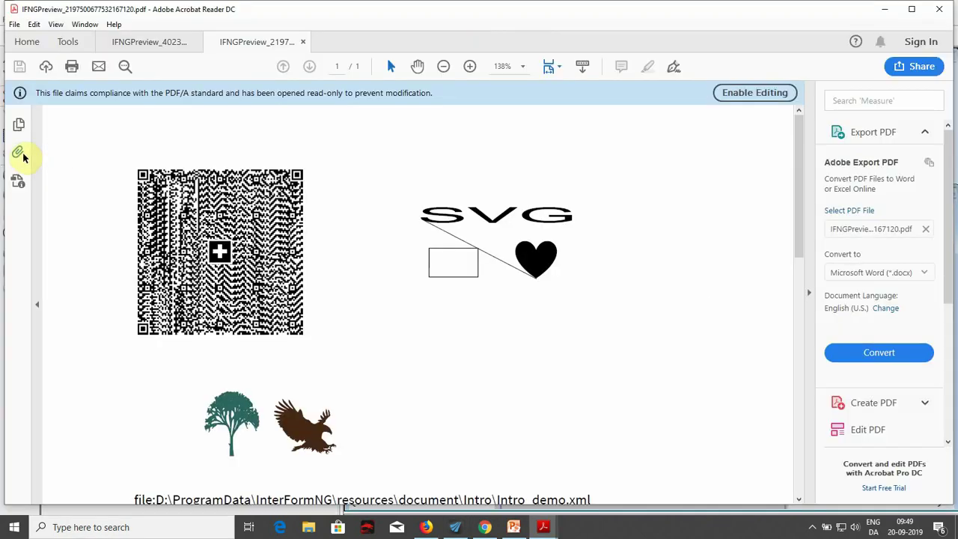
left_click(18, 153)
mouse_move(82, 189)
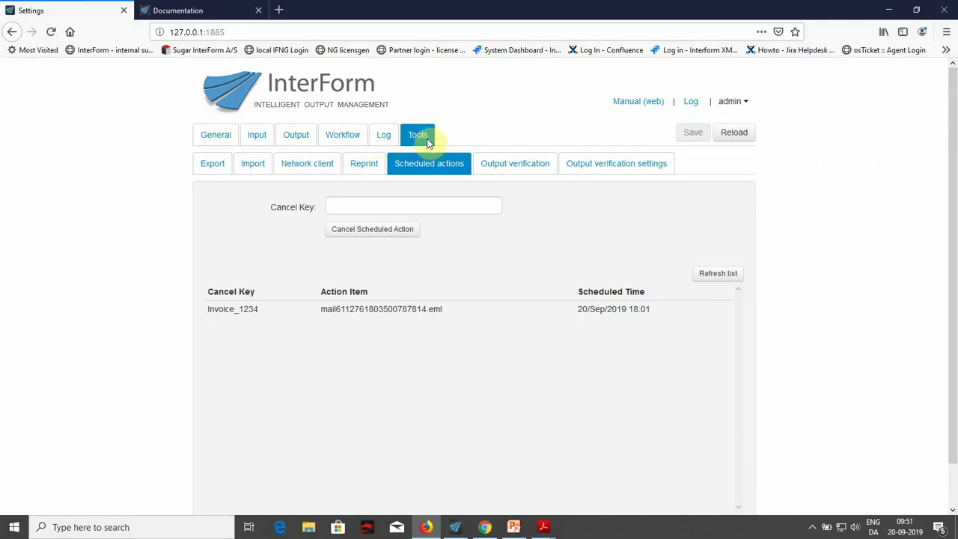
Cancel the scheduled e-mail action that has the cancel key Invoice_1234
left_click(365, 315)
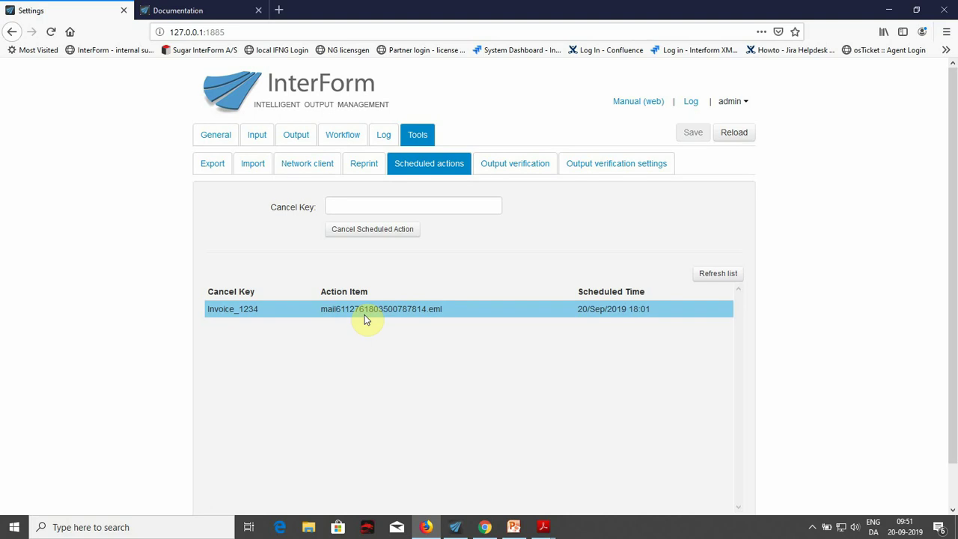
double_click(365, 313)
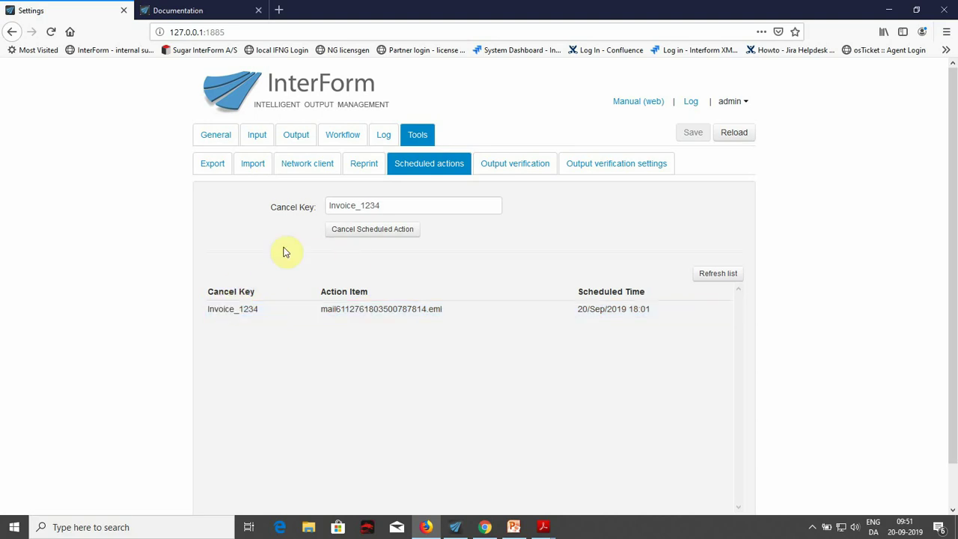
left_click(380, 238)
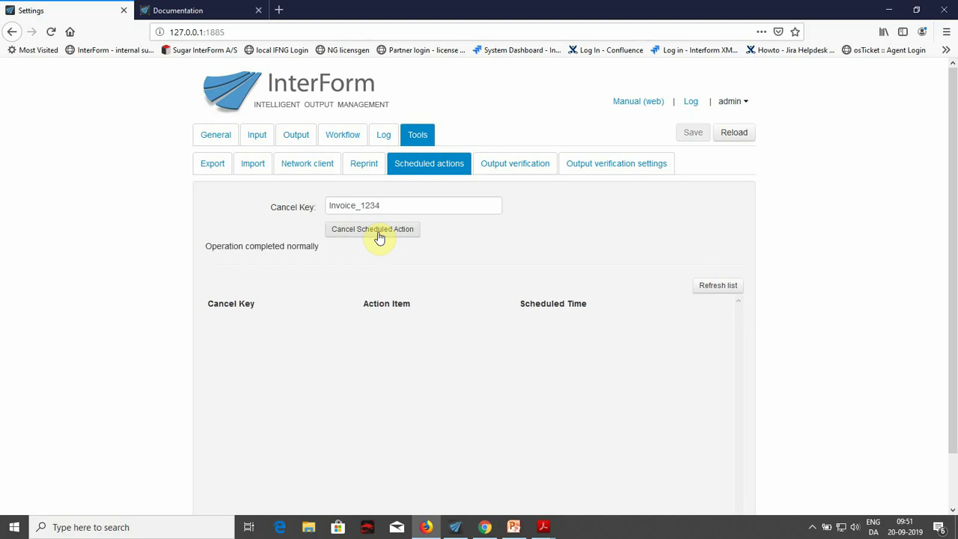
Switch back to InterFormNG Designer and review the keys and values of the schedule.cancelKey and schedule.time metadata elements
key("alt+Tab")
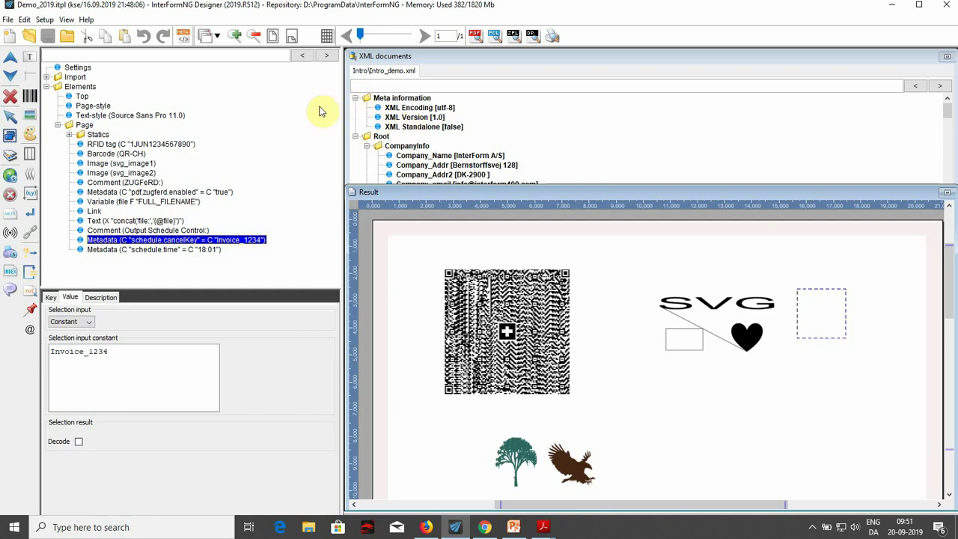
left_click(50, 297)
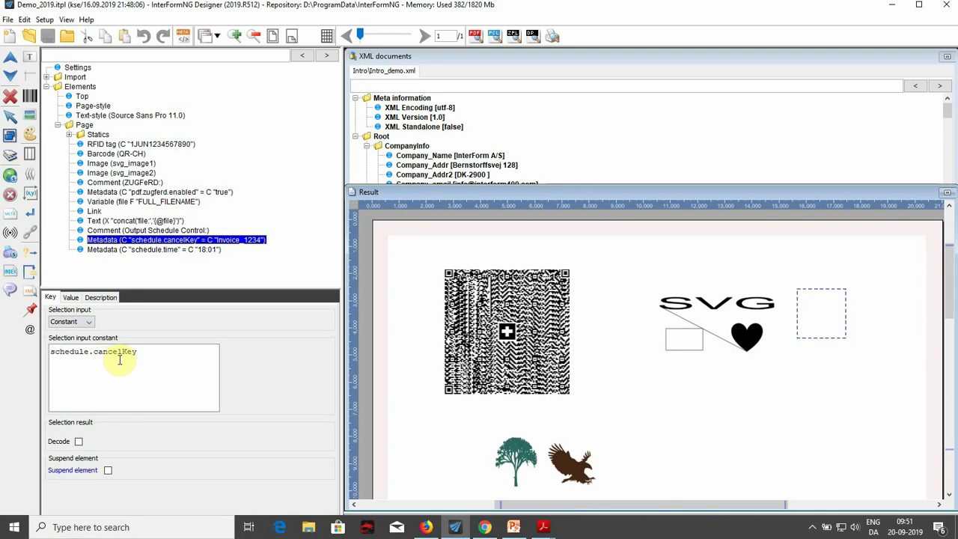
left_click(70, 297)
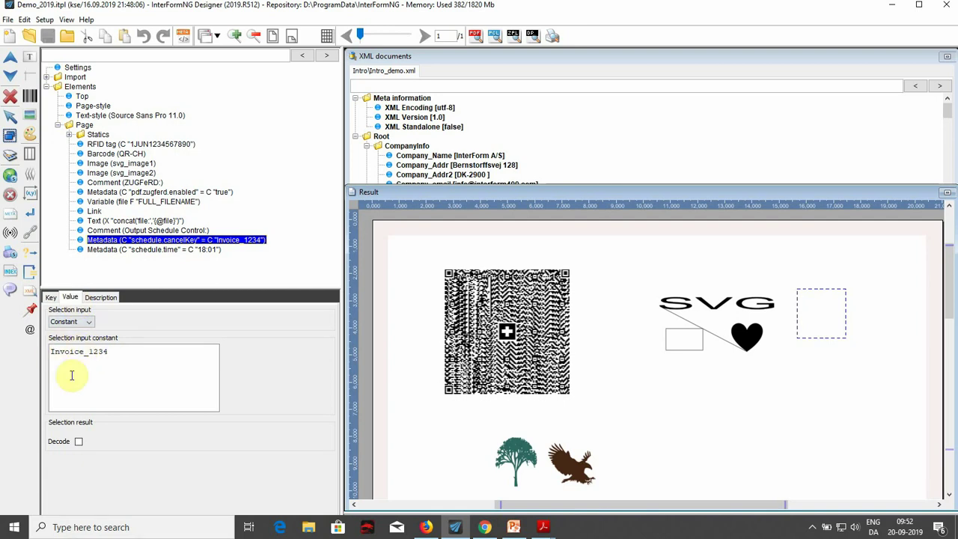
left_click(95, 321)
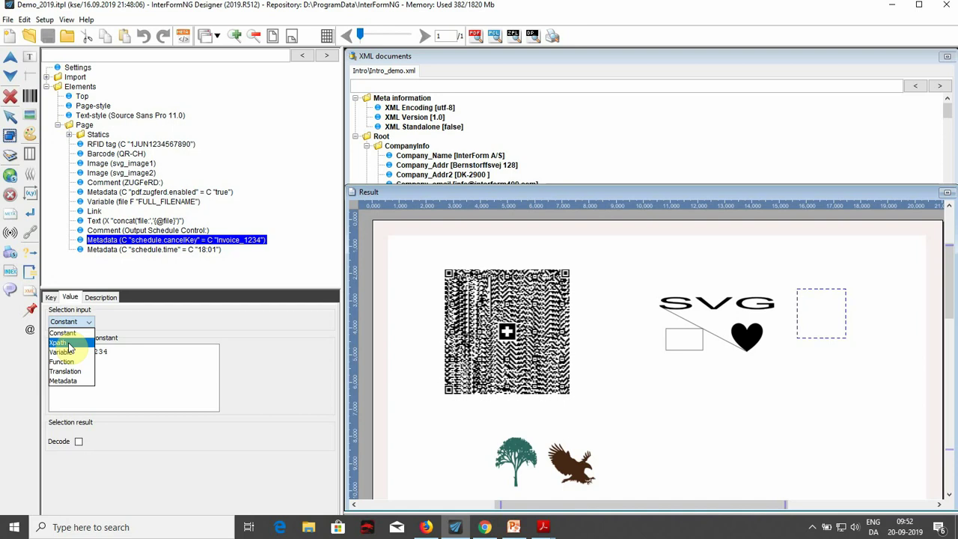
left_click(147, 251)
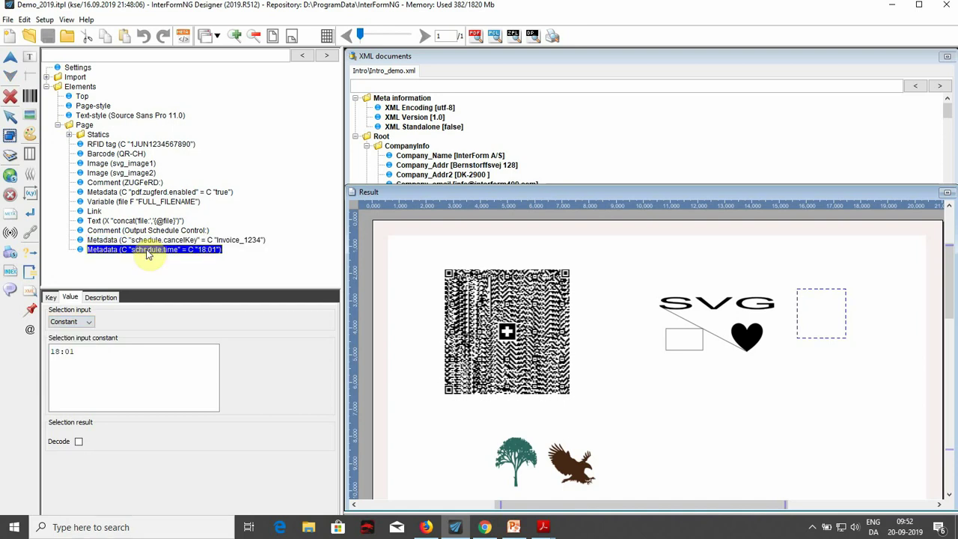
left_click(50, 297)
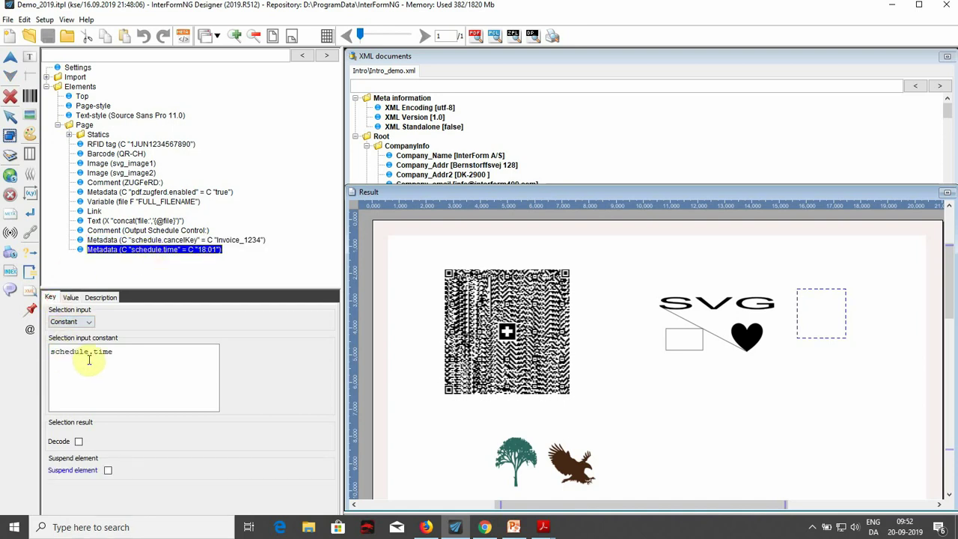
left_click(71, 298)
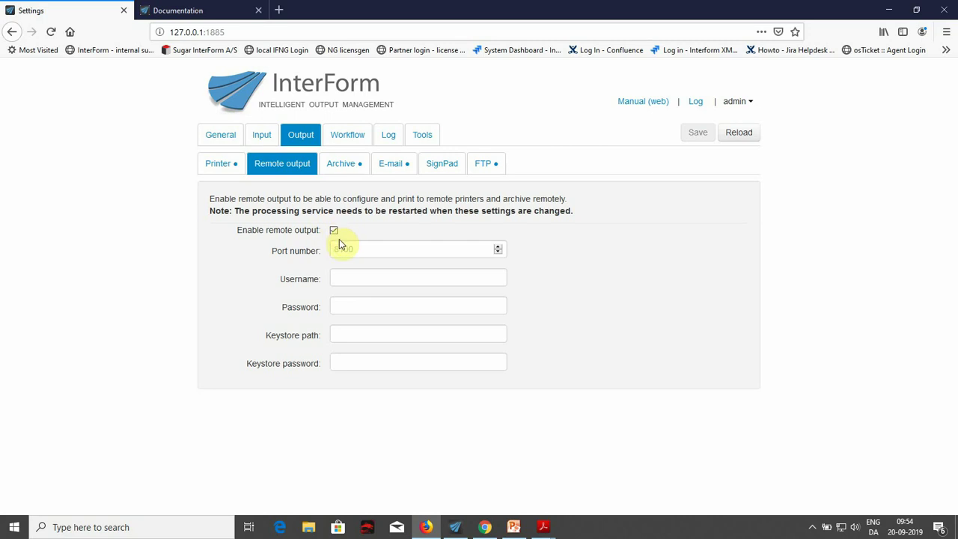
Review where remote output can be enabled in the printer, archive and e-mail output settings
left_click(225, 166)
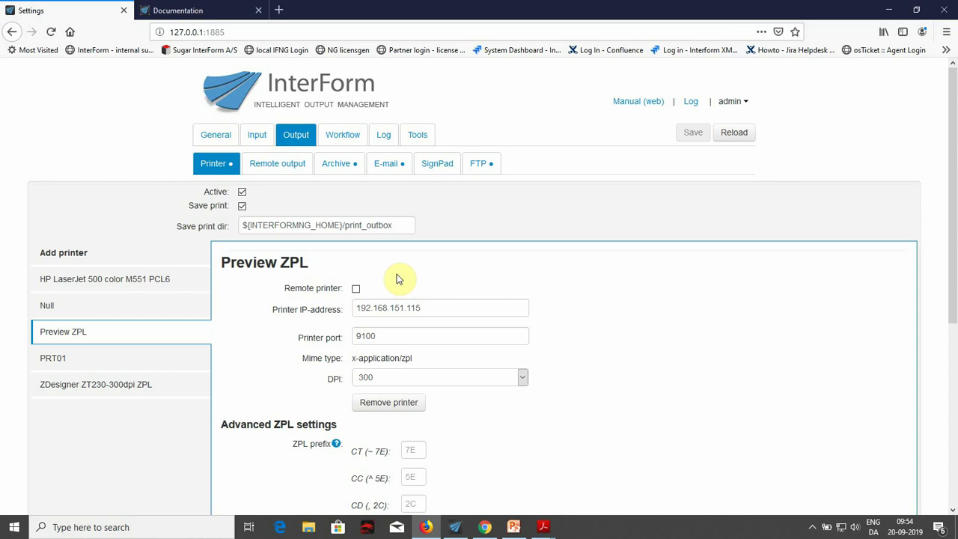
left_click(345, 170)
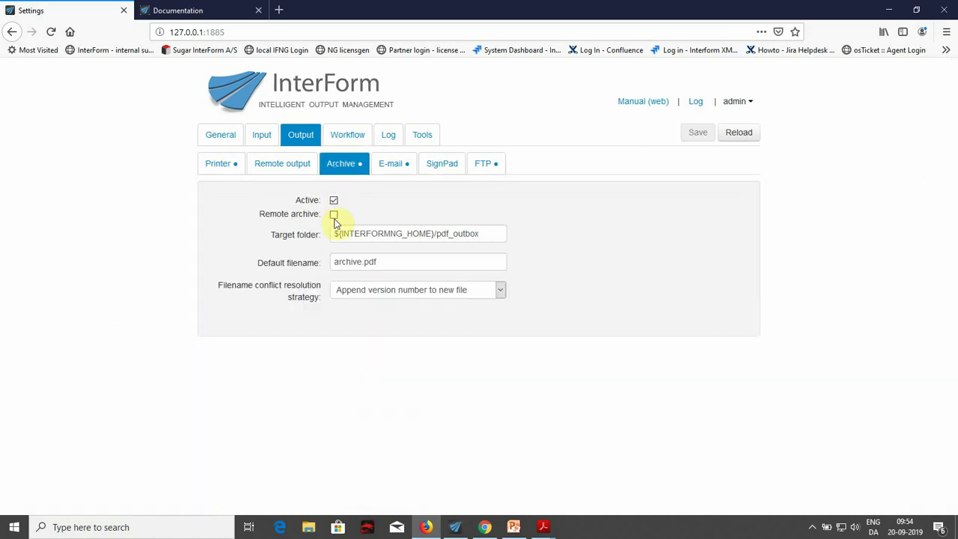
left_click(390, 166)
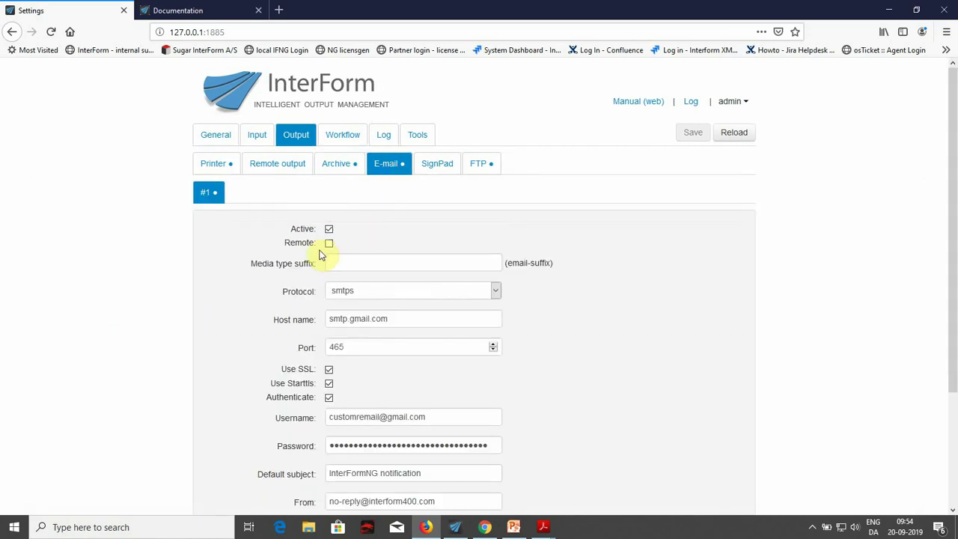
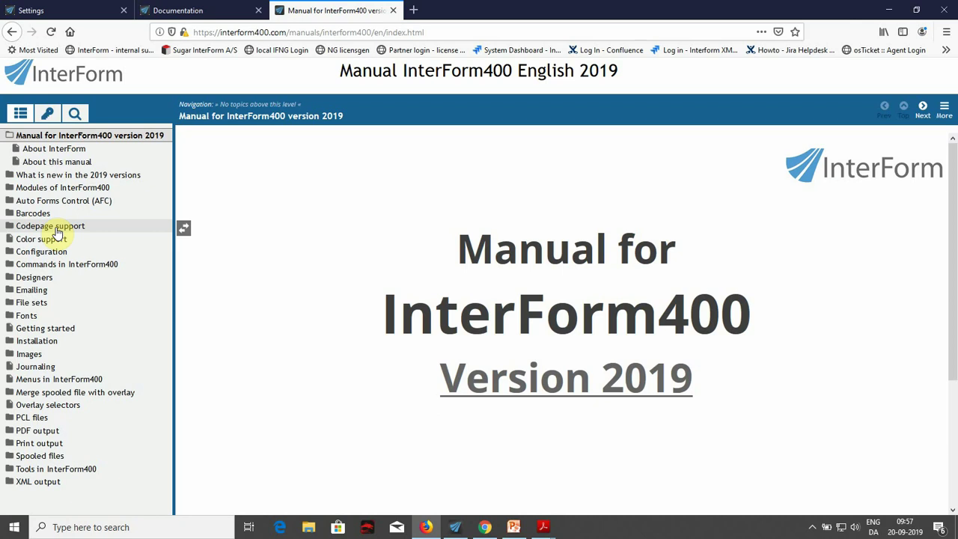
Read the Emailing topic in the InterForm400 manual and bring up the manual's keyword index
left_click(54, 292)
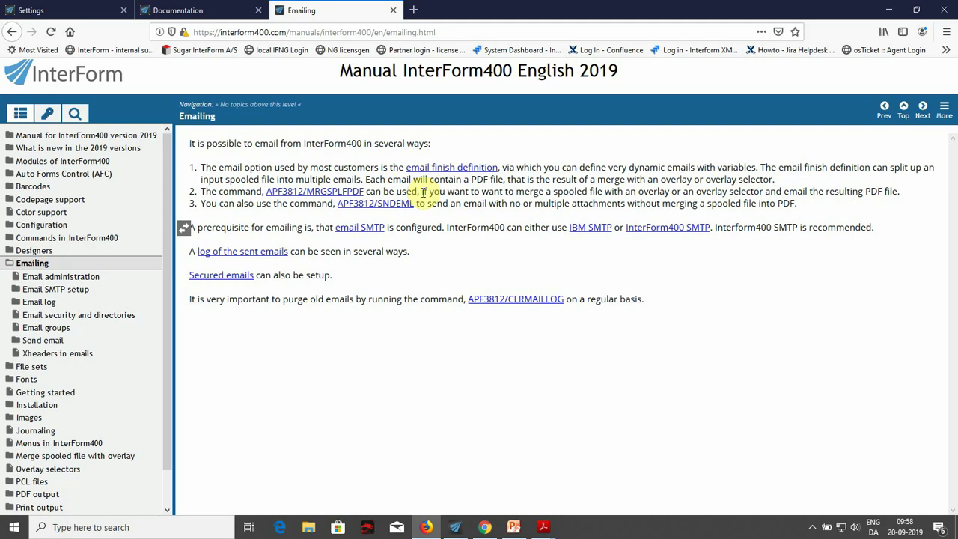
left_click(48, 114)
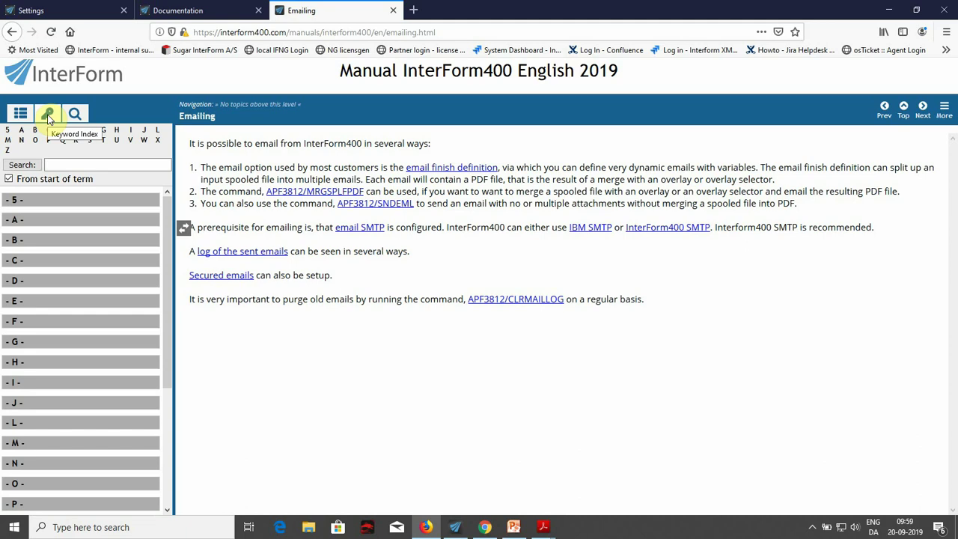
Look through the manual's keywords under B, and run a full-text search of the manual for "printer"
left_click(11, 241)
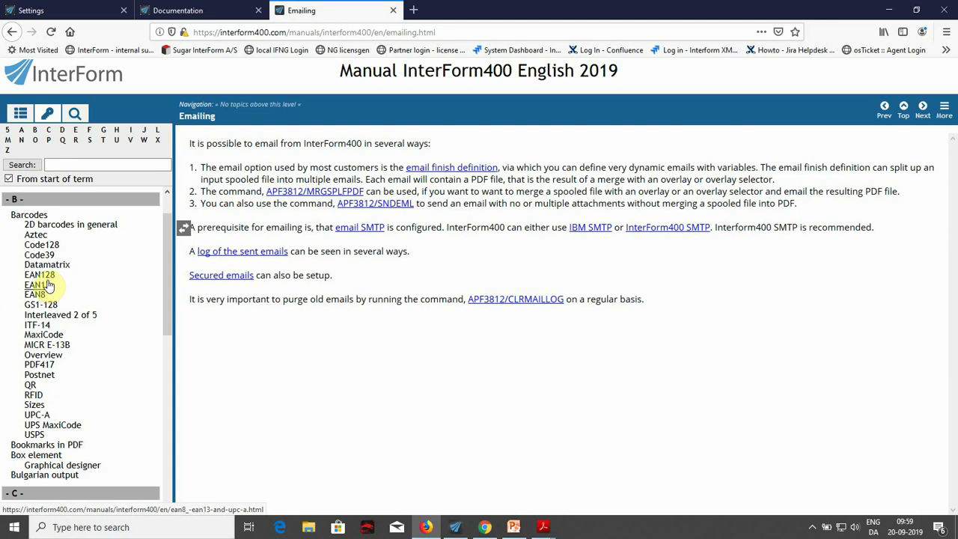
left_click(75, 115)
left_click(82, 159)
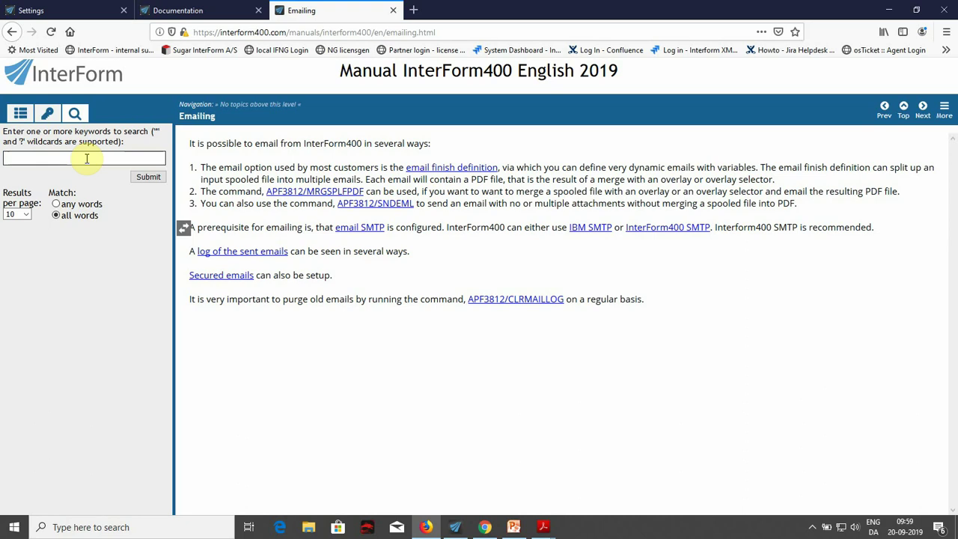
type("printer")
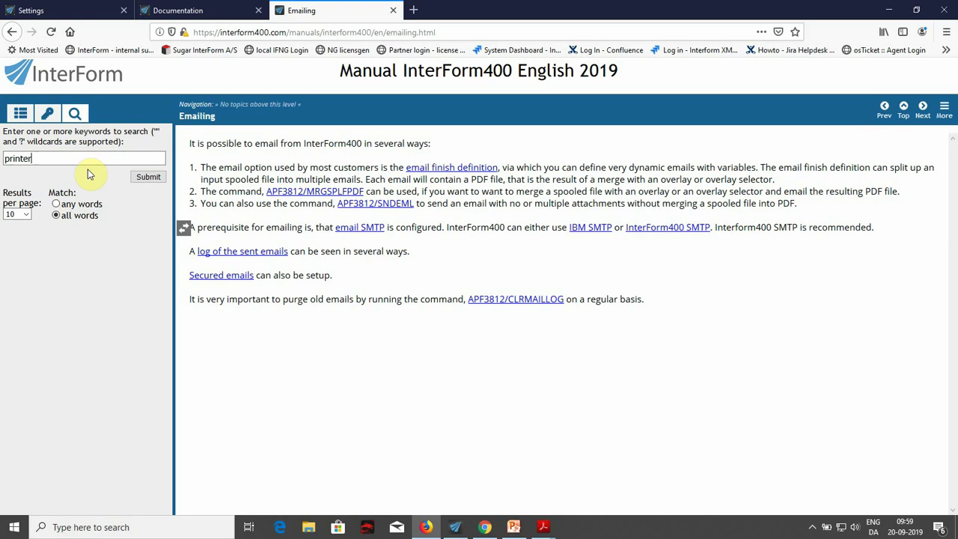
key("Return")
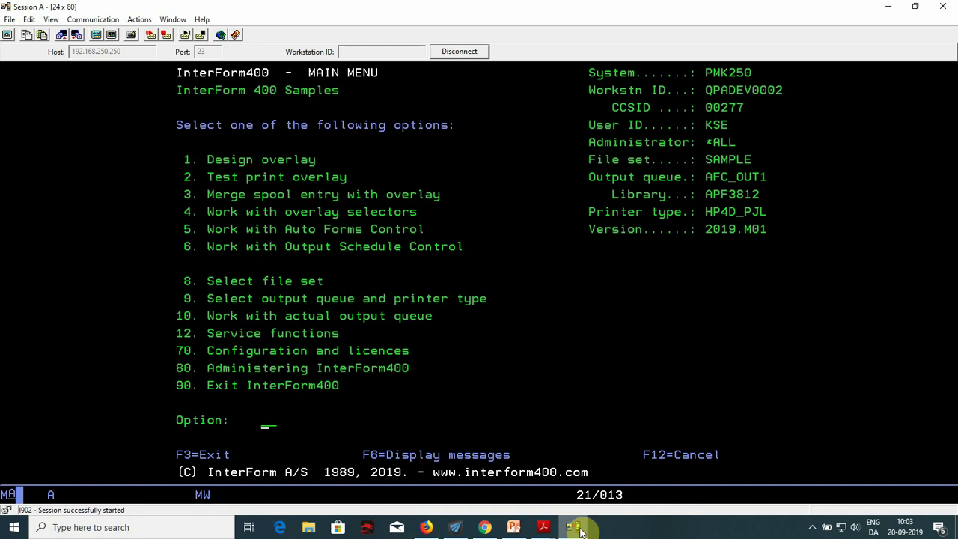
In the InterForm400 terminal session, open the QR Swiss invoice font 4200 for changing from the descriptions of additional fonts
type("80")
key("Return")
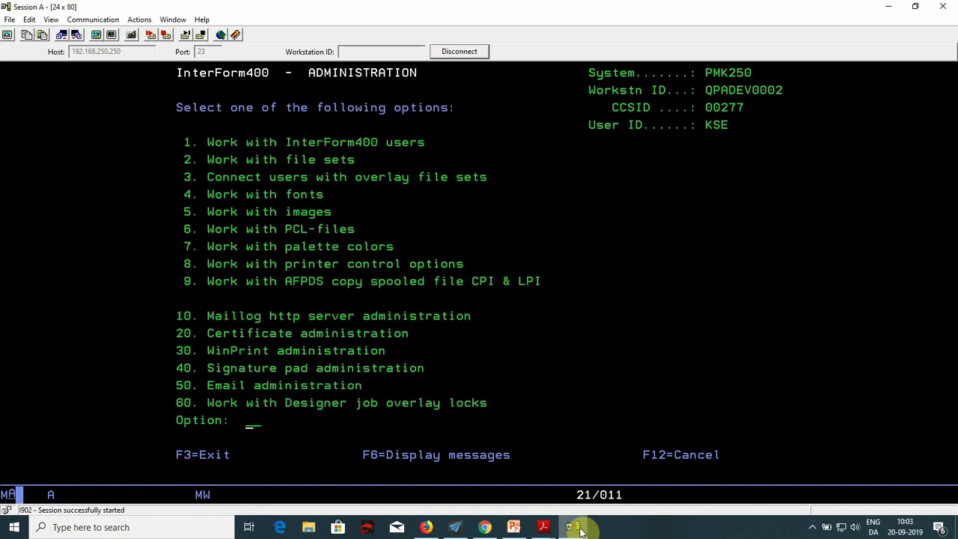
type("4")
key("Return")
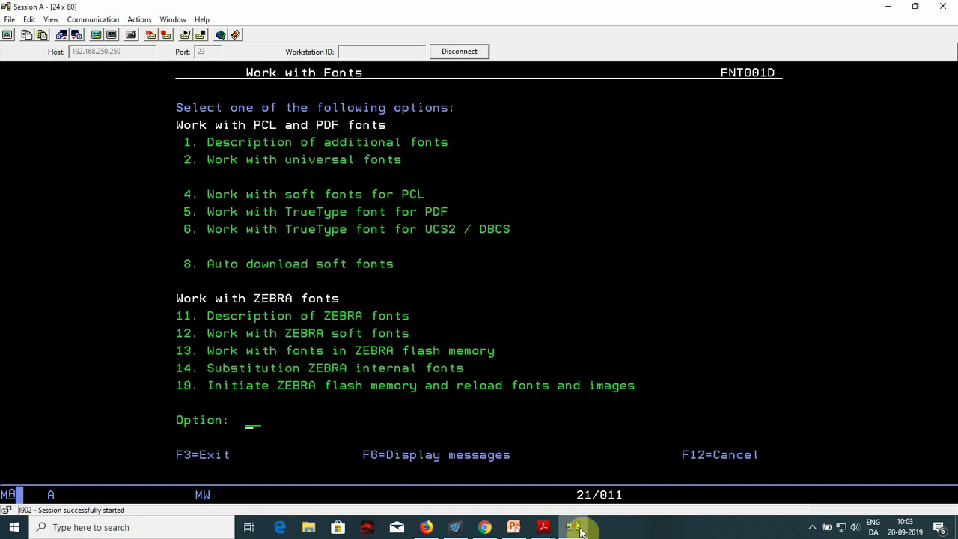
type("1")
key("Return")
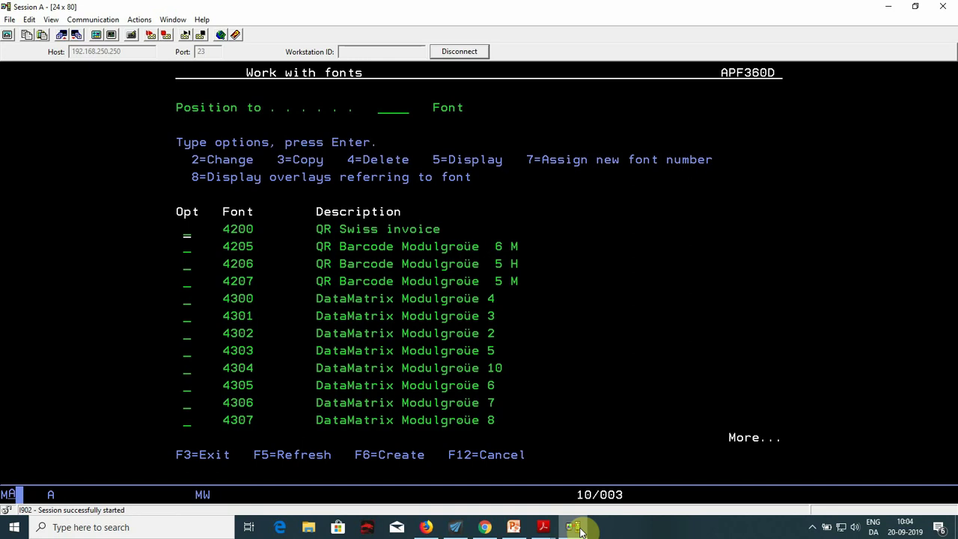
type("2")
key("Return")
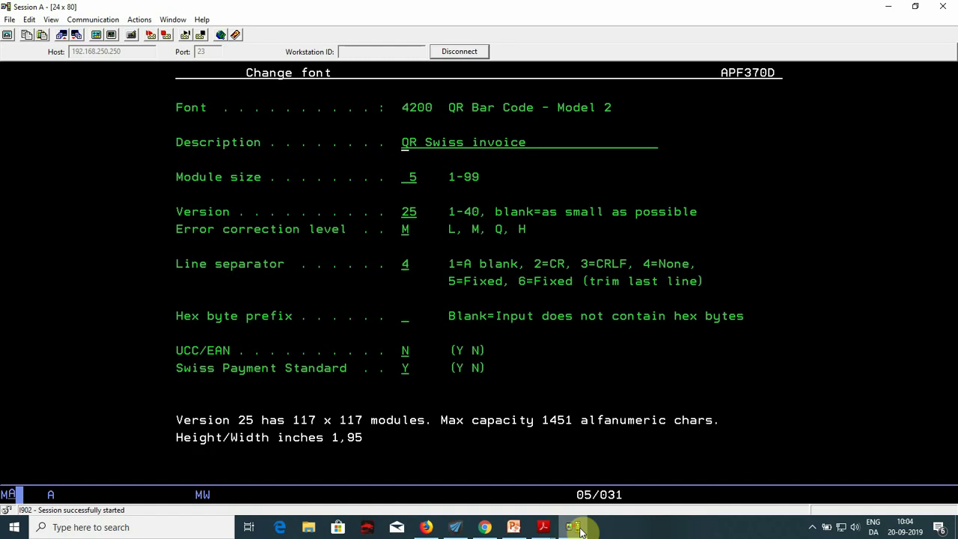
Go through the QR Swiss invoice font's settings down to the Swiss Payment Standard option
key("Down")
key("Right")
key("Down")
key("Down")
key("Left")
key("Down")
key("Down")
key("Down")
key("Down")
key("Down")
key("Down")
key("Down")
key("Down")
key("Down")
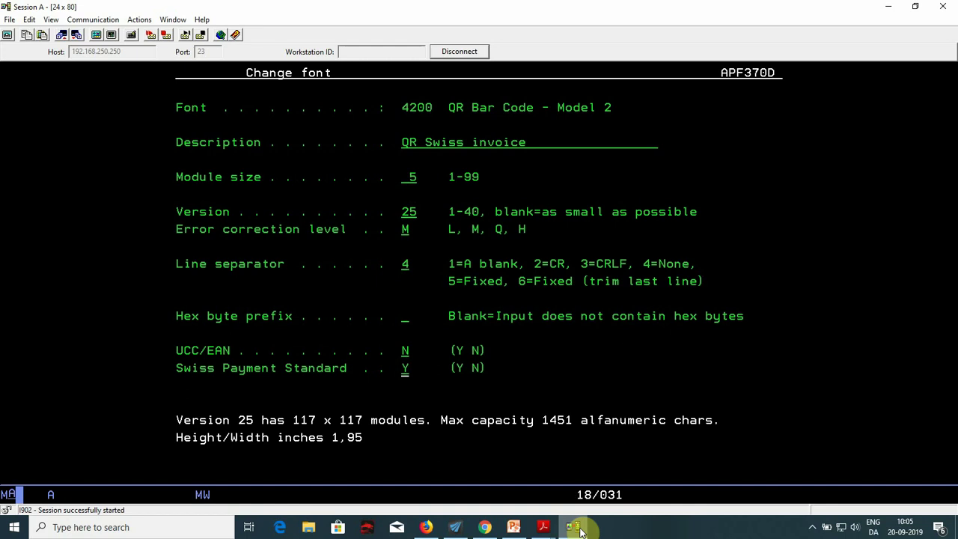
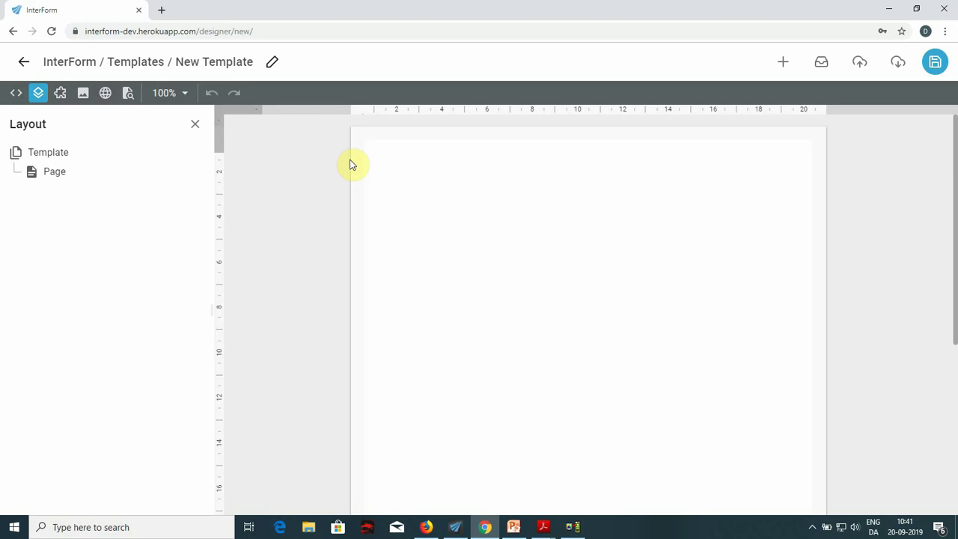
In the web-based InterForm template designer, load Intro_demo.xml as the new template's sample data file
left_click(16, 92)
left_click(71, 154)
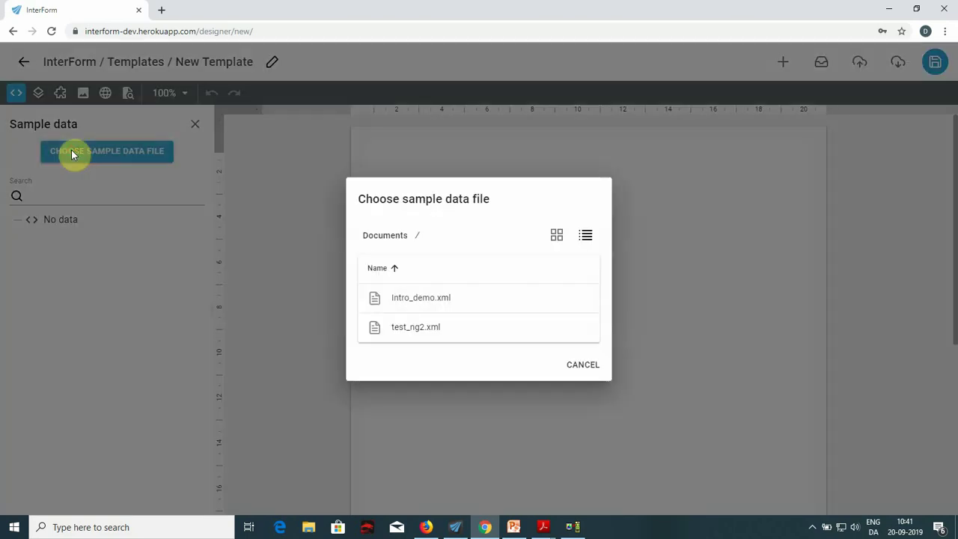
left_click(445, 298)
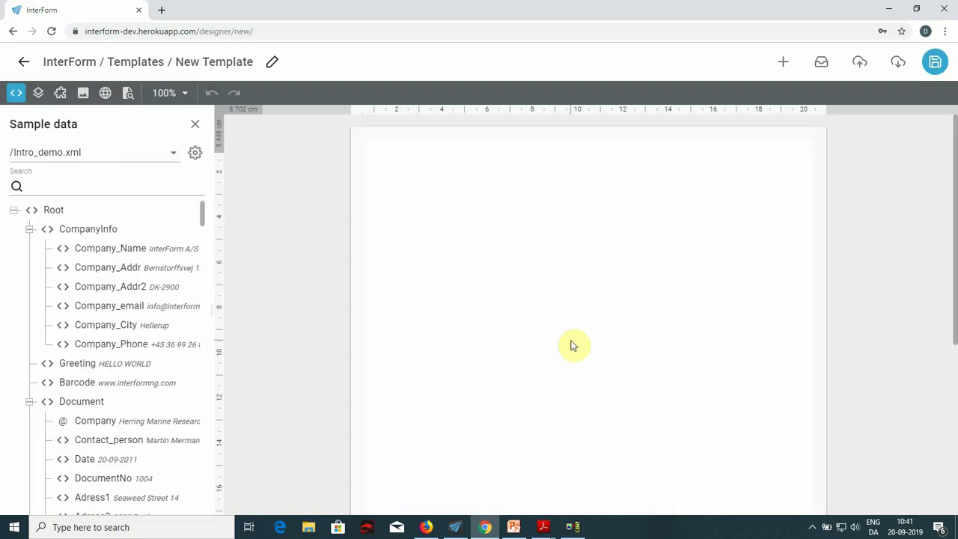
Insert a header into the template's page
left_click(39, 93)
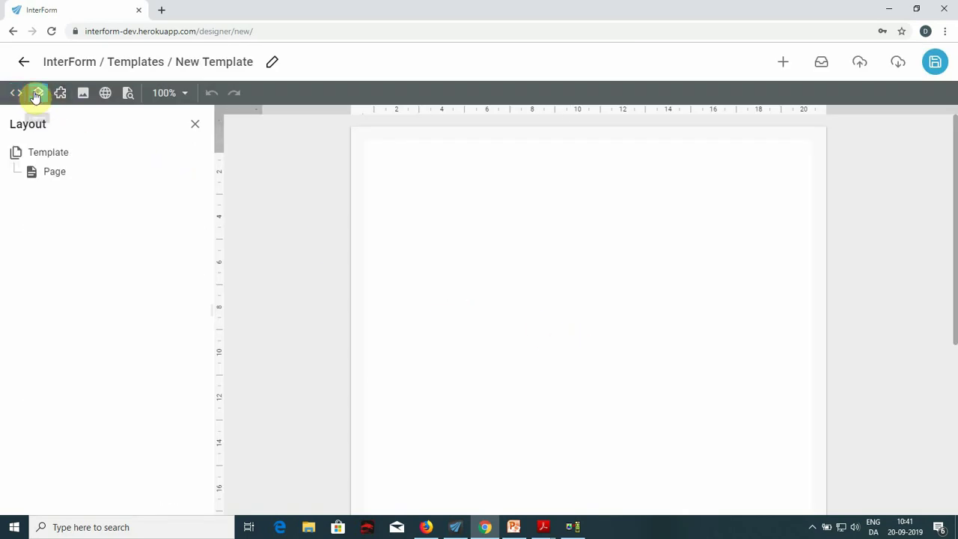
left_click(53, 172)
right_click(53, 174)
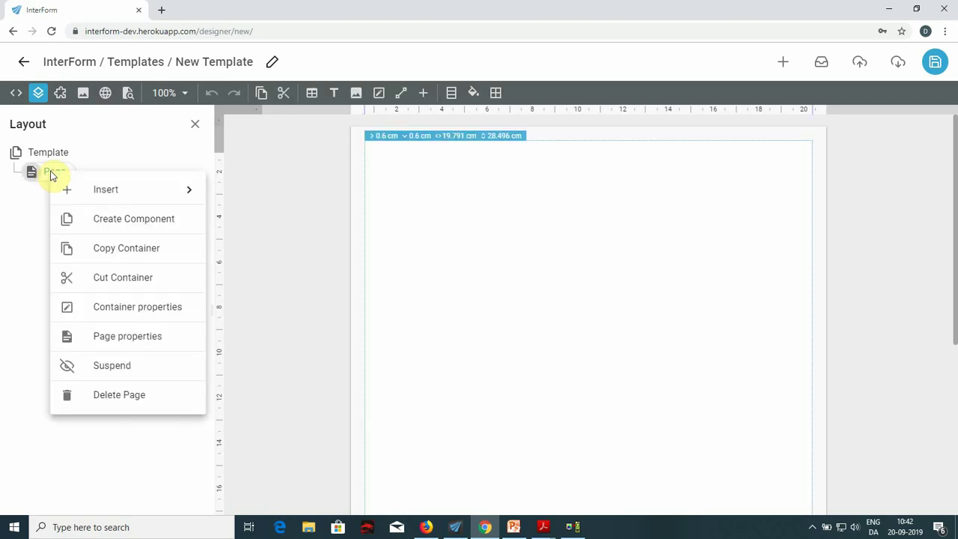
left_click(146, 195)
scroll(269, 426, "down", 2)
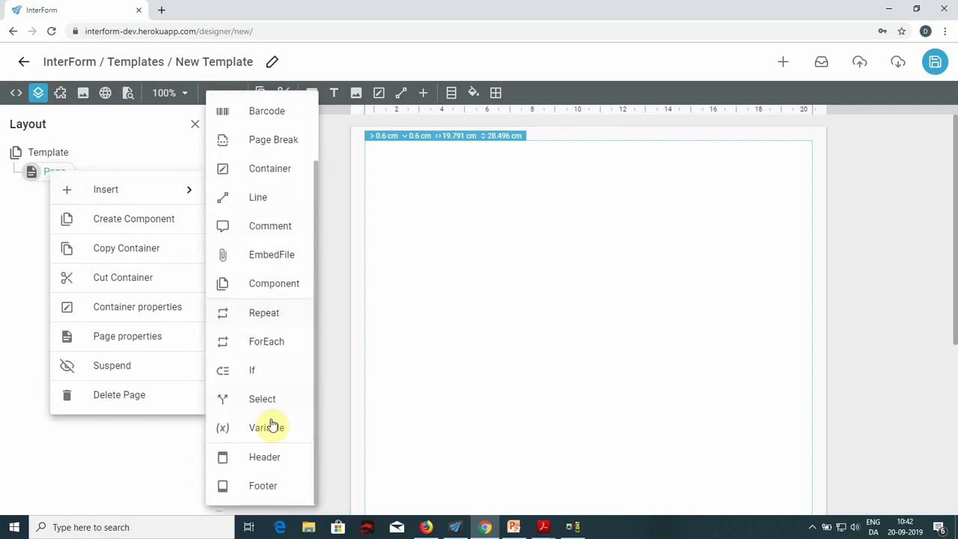
left_click(268, 457)
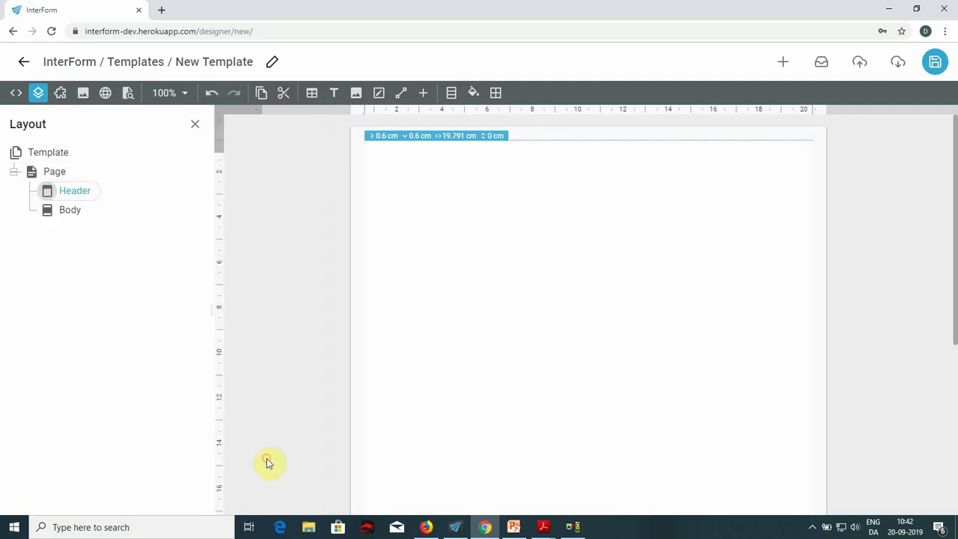
Insert a footer into the template's page
right_click(66, 191)
left_click(62, 173)
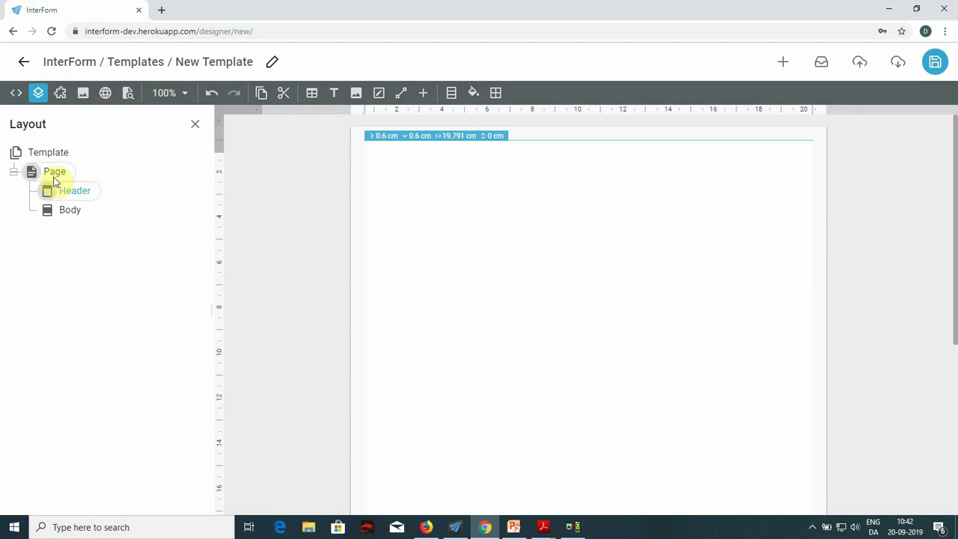
right_click(60, 174)
left_click(132, 194)
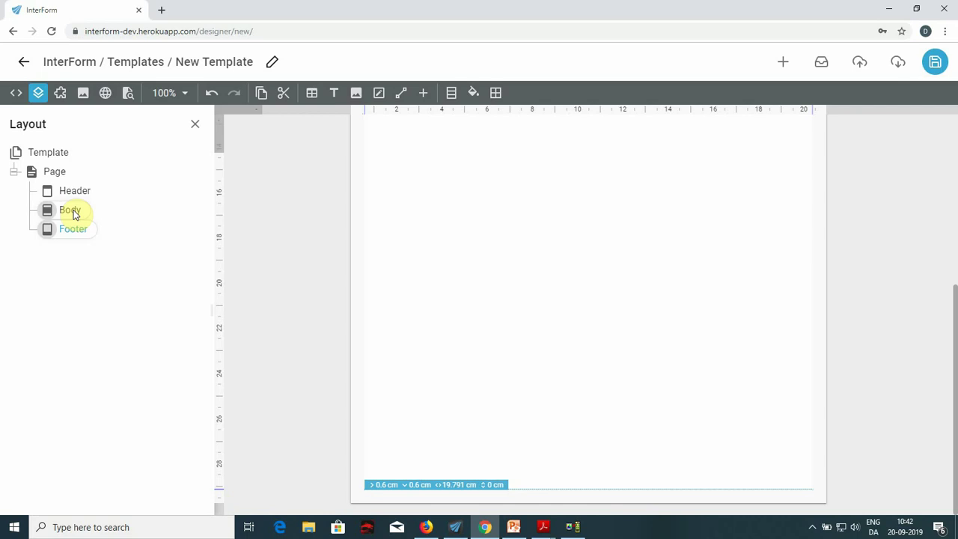
Place the Header_demo.icmp and Footer_Demo2019.icmp library components on the page
left_click(77, 192)
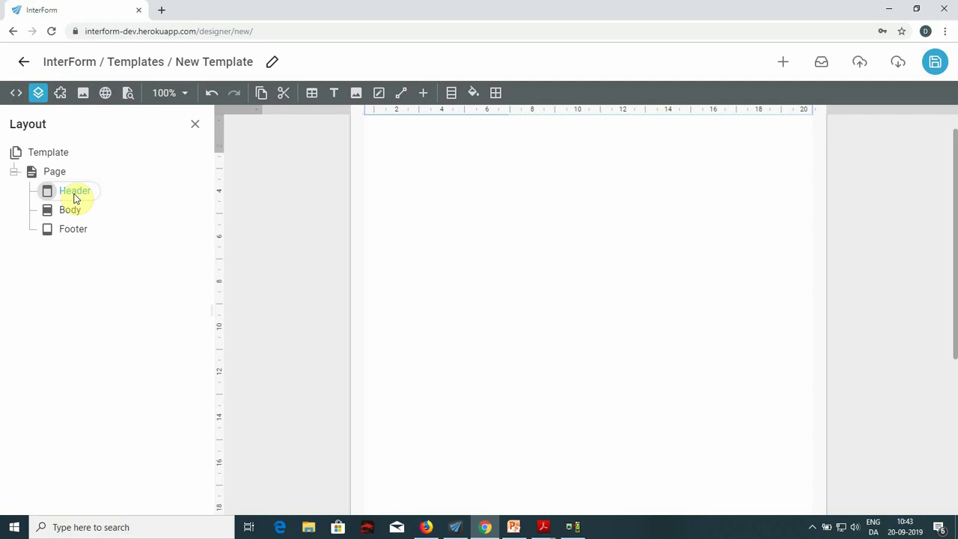
left_click(62, 95)
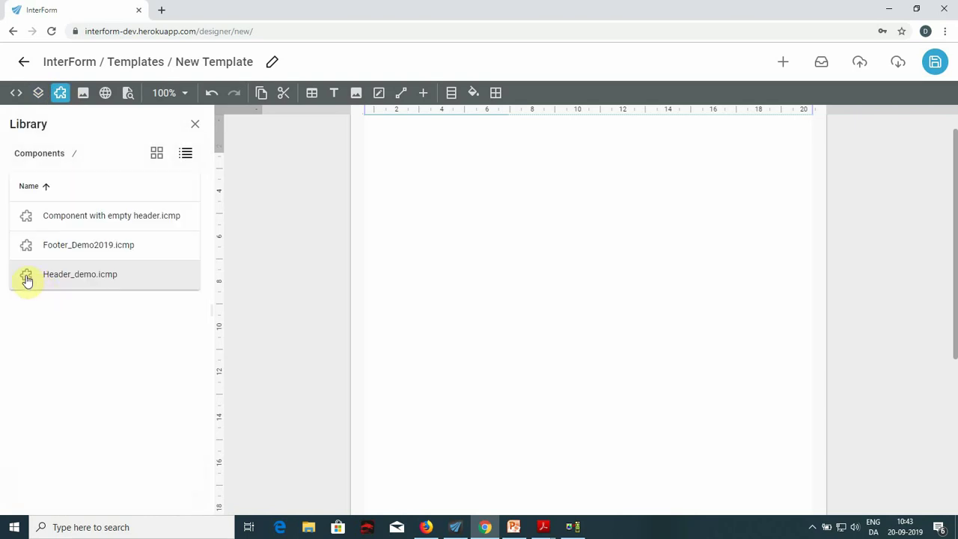
left_click_drag(28, 278, 441, 233)
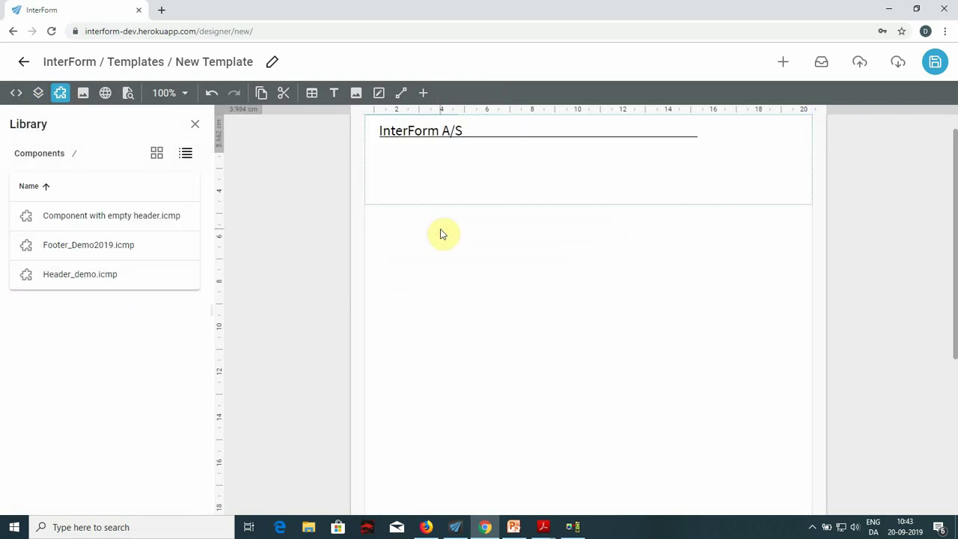
left_click_drag(27, 249, 509, 353)
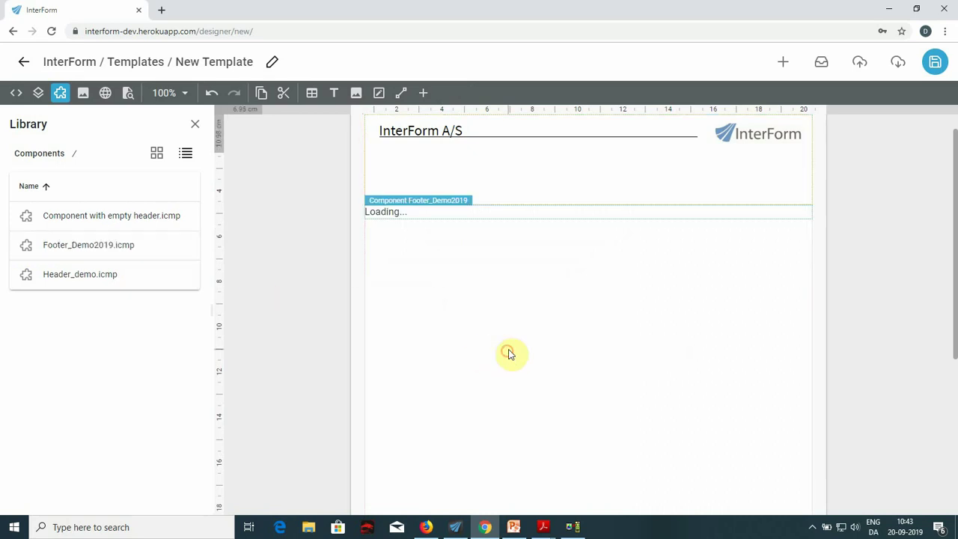
Move the Header_demo component into the page's Header and the Footer_Demo2019 component into its Footer, then collapse both sections
left_click(39, 94)
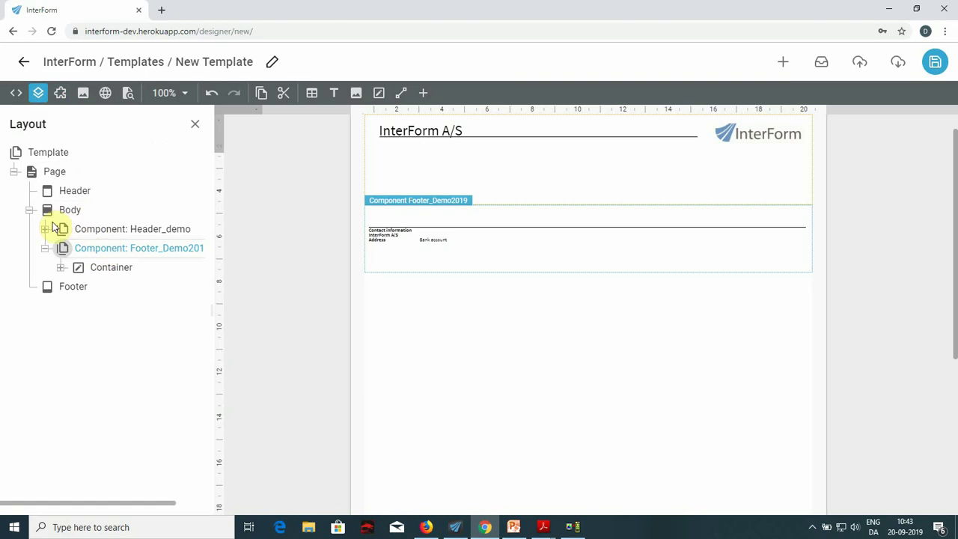
left_click_drag(60, 228, 66, 209)
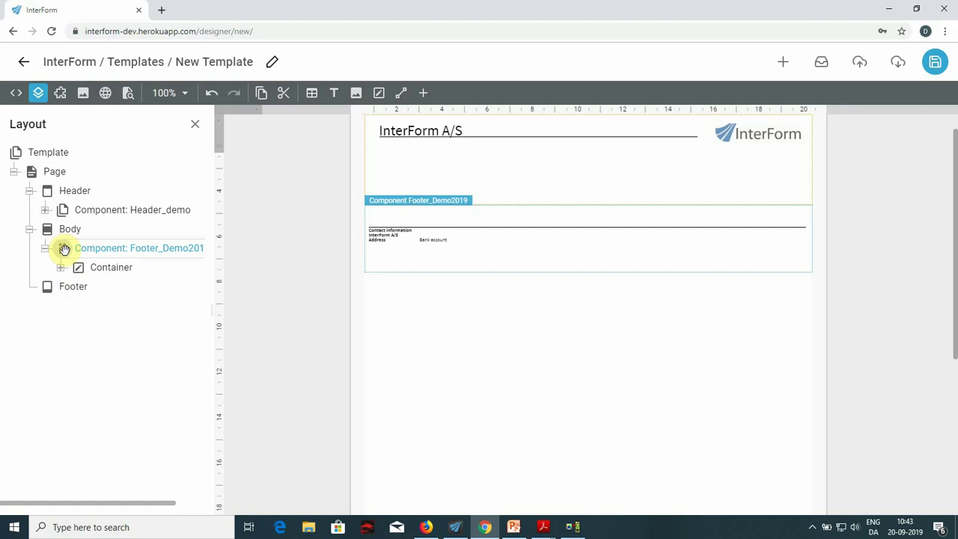
left_click_drag(64, 249, 78, 283)
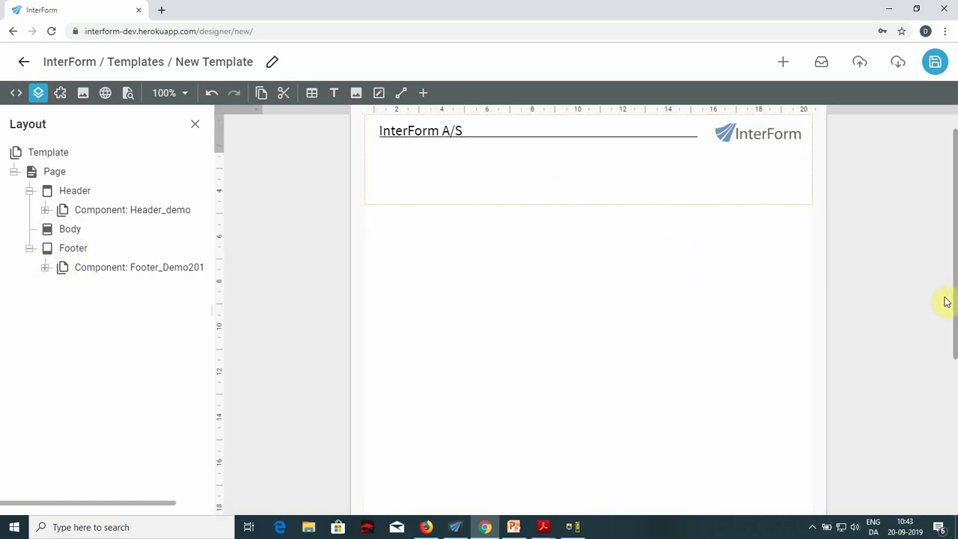
left_click_drag(954, 296, 496, 285)
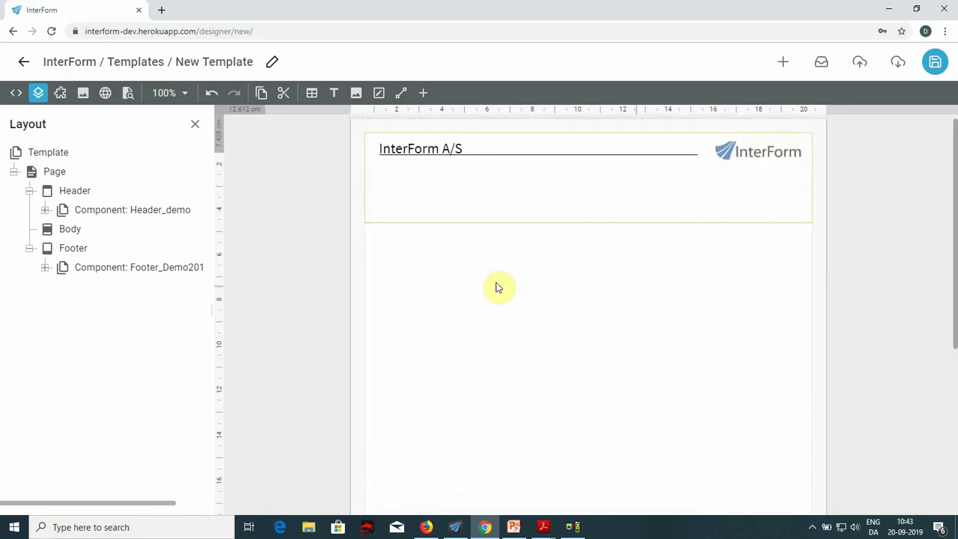
left_click(30, 191)
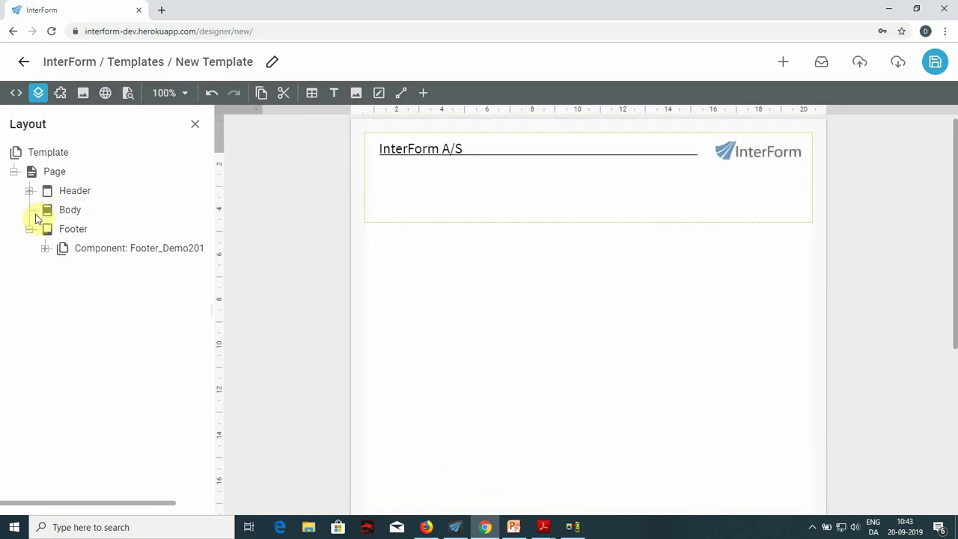
left_click(30, 229)
Insert a ForEach element with the expression /Root/Document into the page's Body
left_click(63, 214)
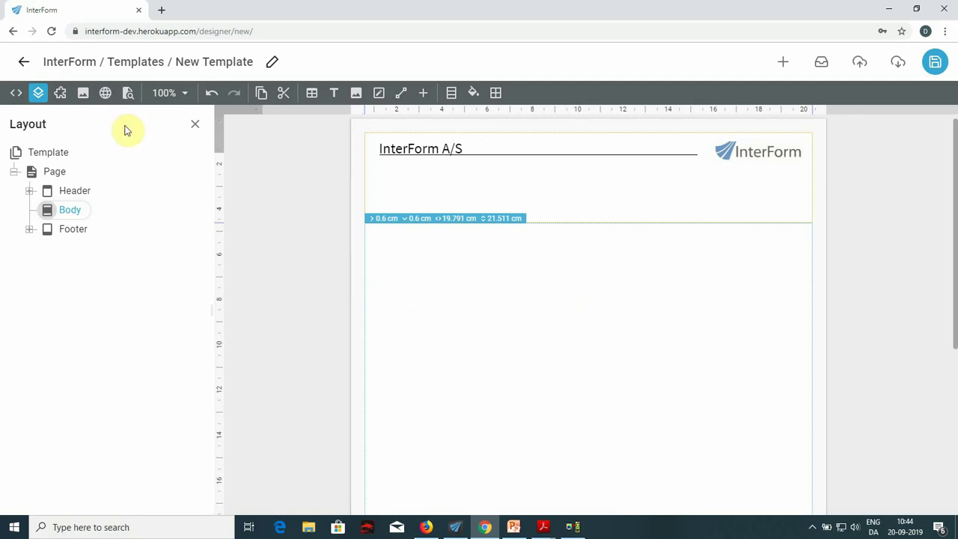
left_click(16, 93)
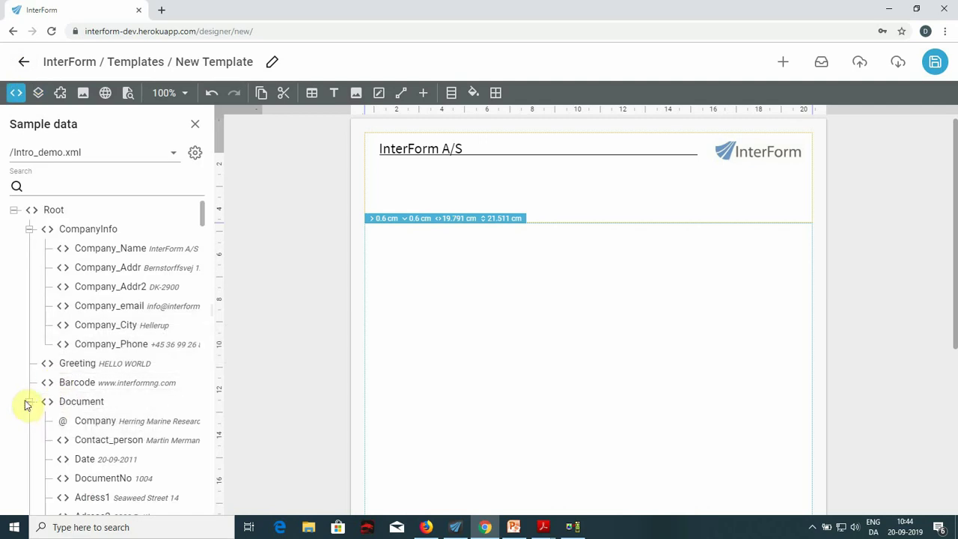
left_click(29, 402)
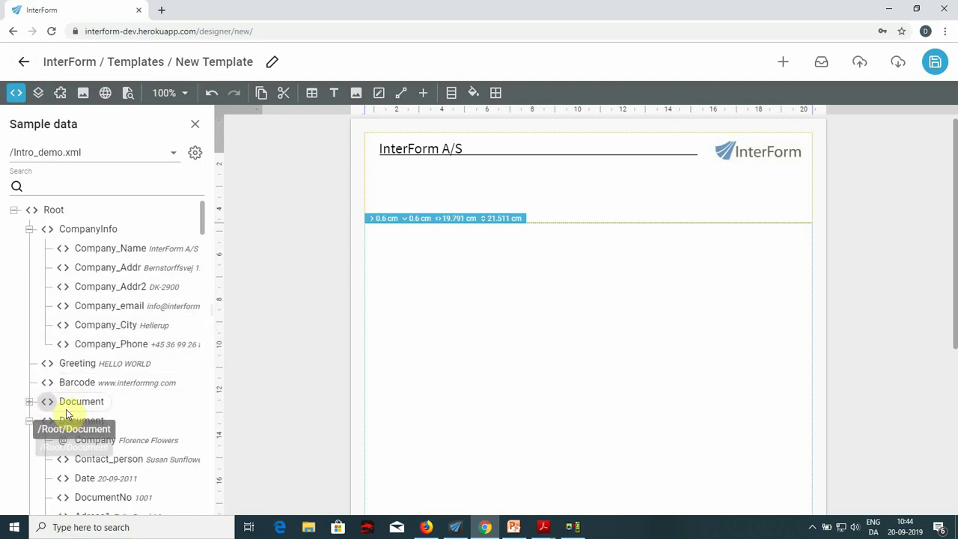
left_click(38, 93)
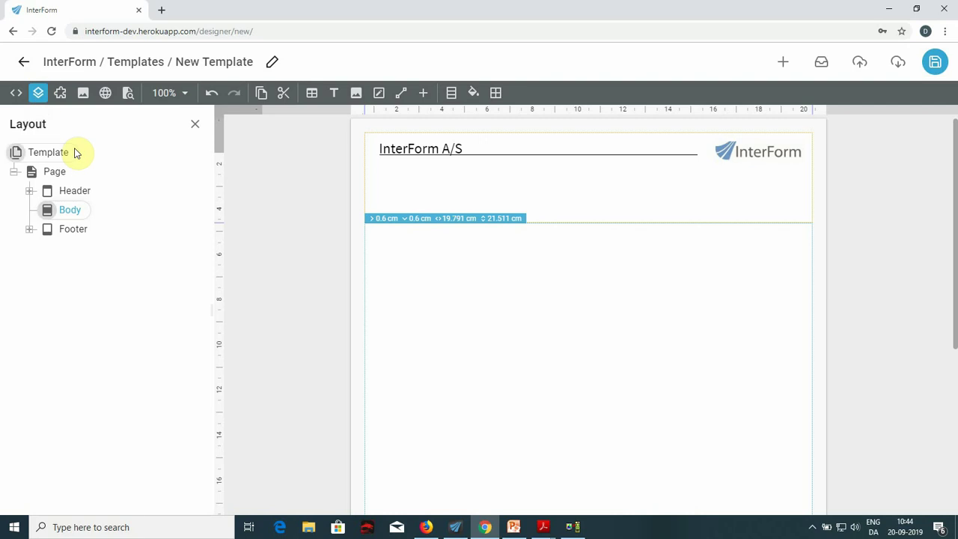
left_click(424, 96)
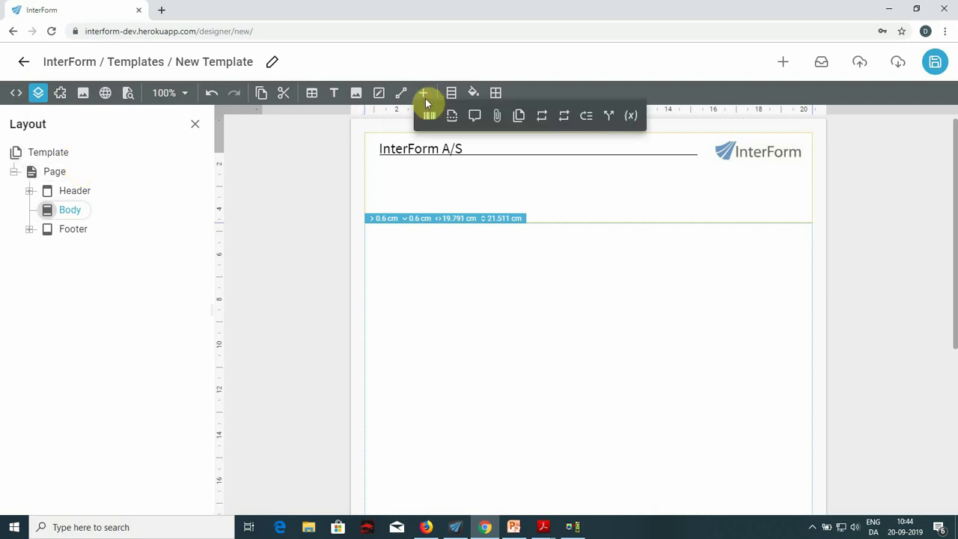
left_click(564, 117)
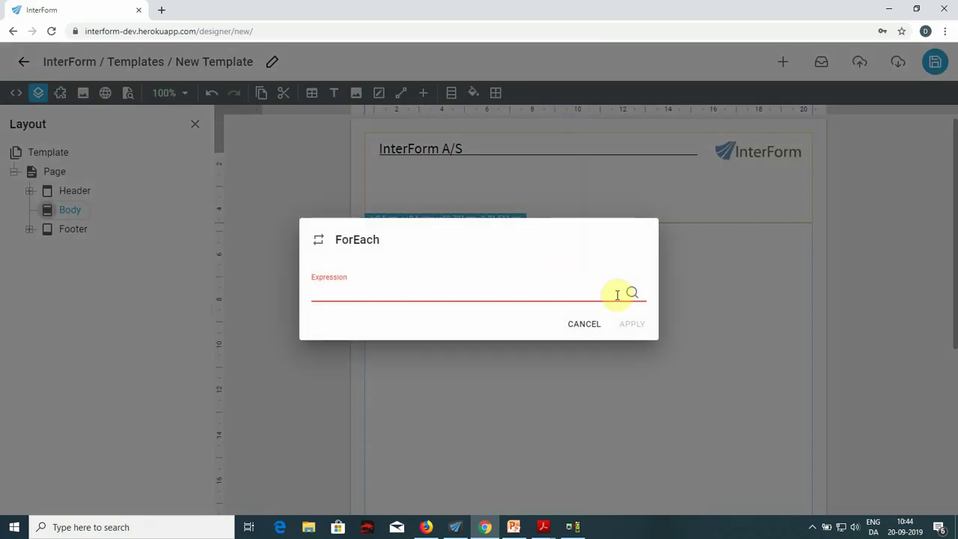
left_click(631, 293)
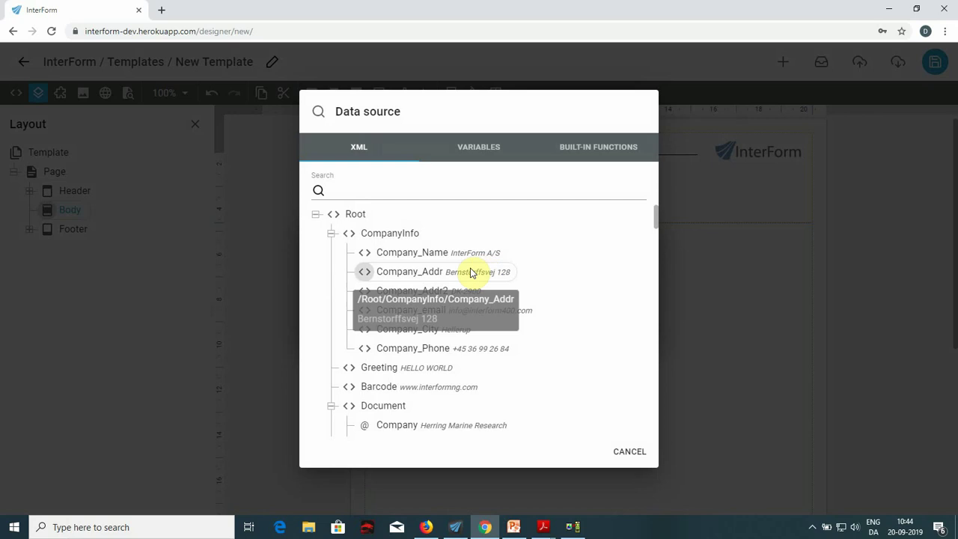
left_click(384, 406)
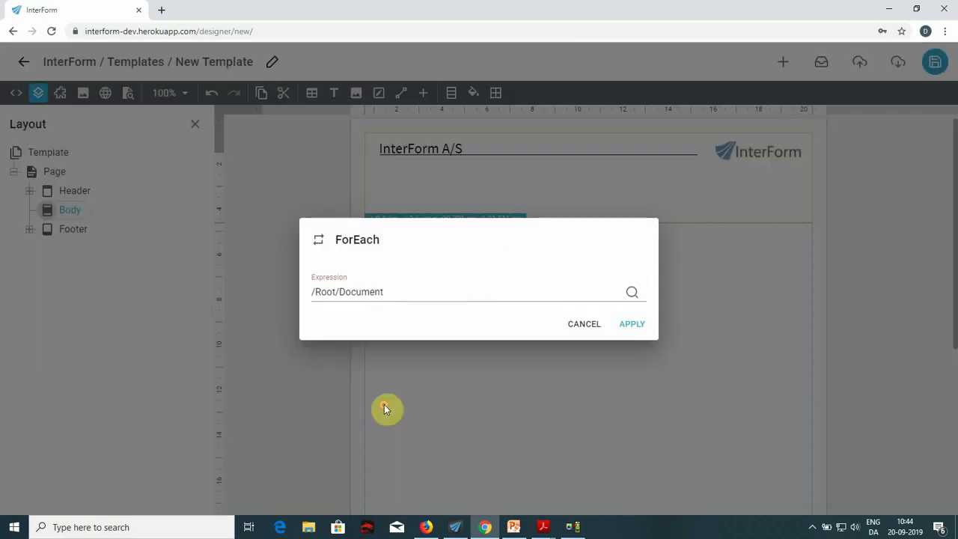
left_click(633, 324)
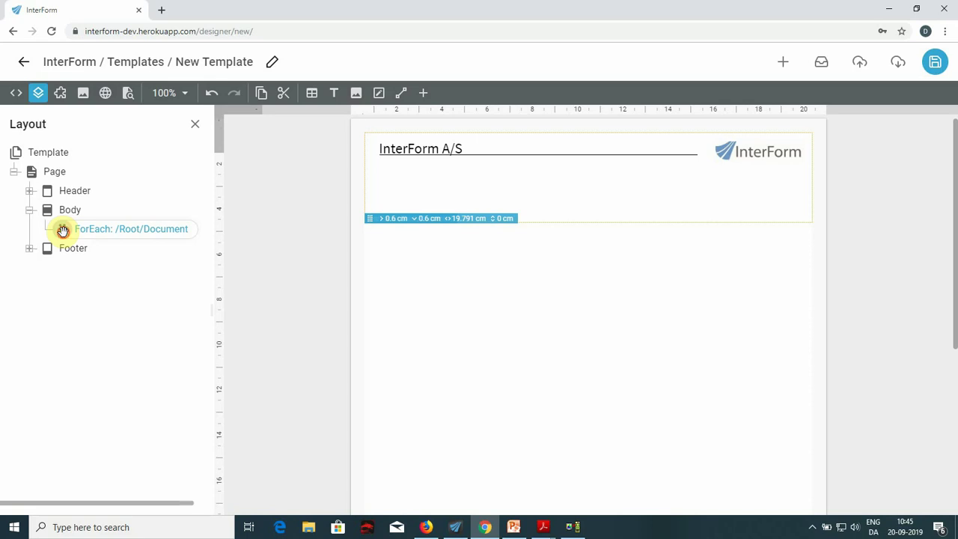
Move the /Root/Document ForEach up to template level so that it encloses the Page, and expand the Page's sections
left_click_drag(63, 229, 51, 198)
left_click(30, 191)
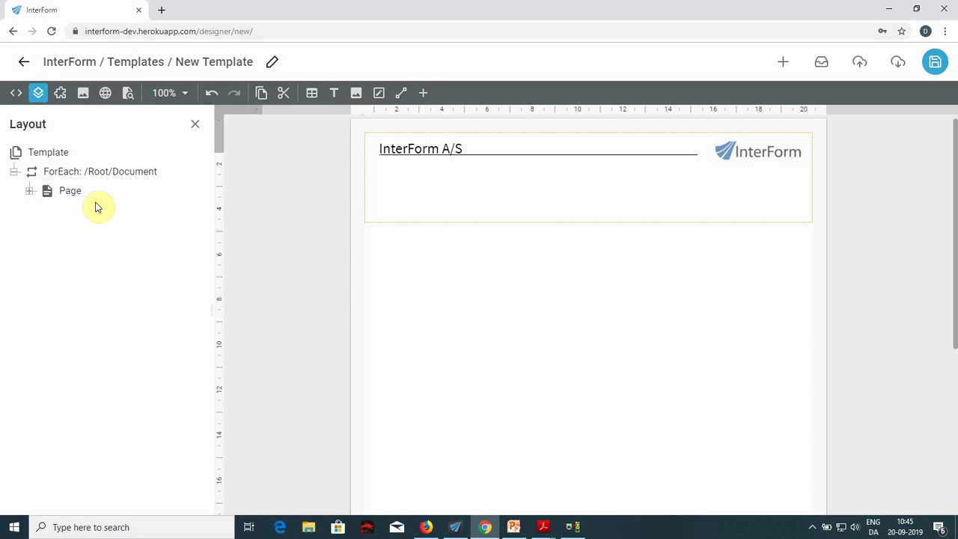
left_click(30, 192)
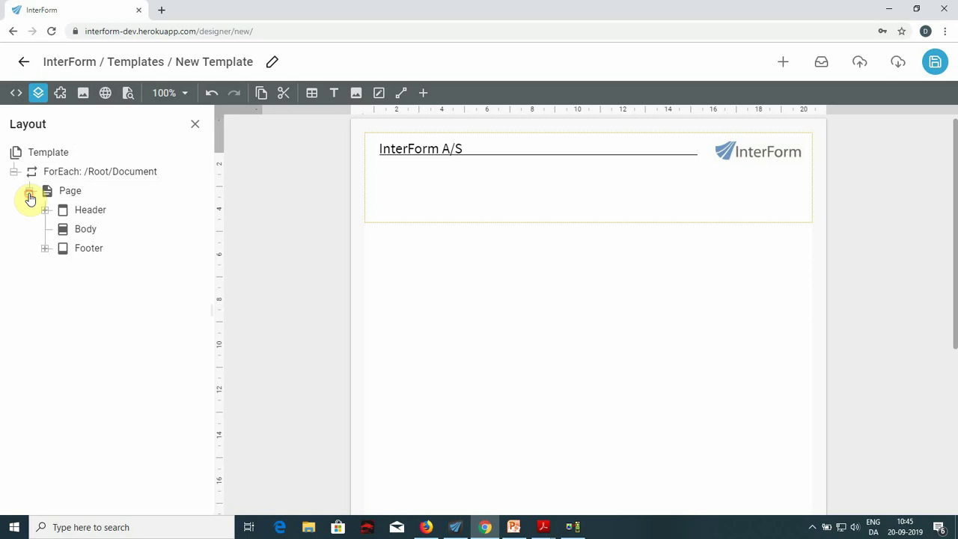
Insert a table with one row and two columns into the page's Body
left_click(86, 231)
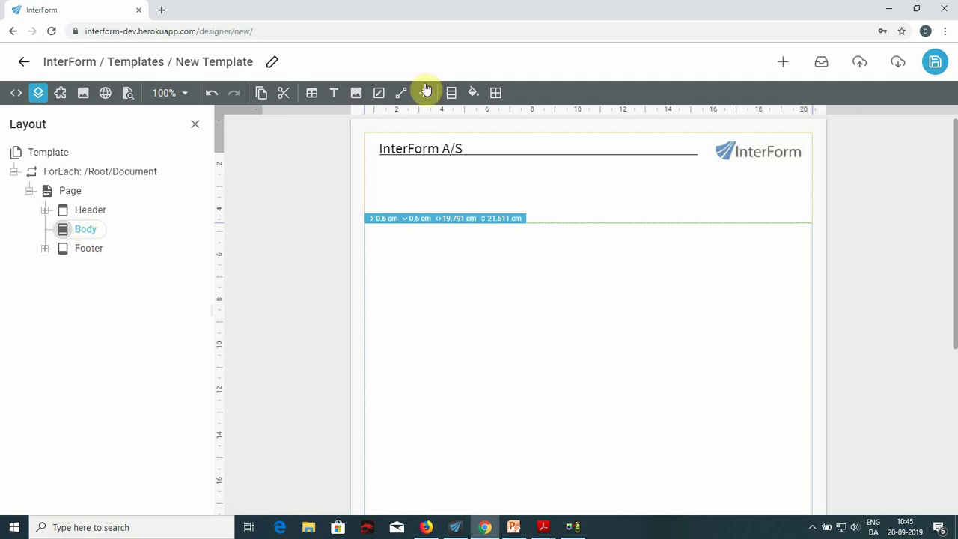
left_click(315, 94)
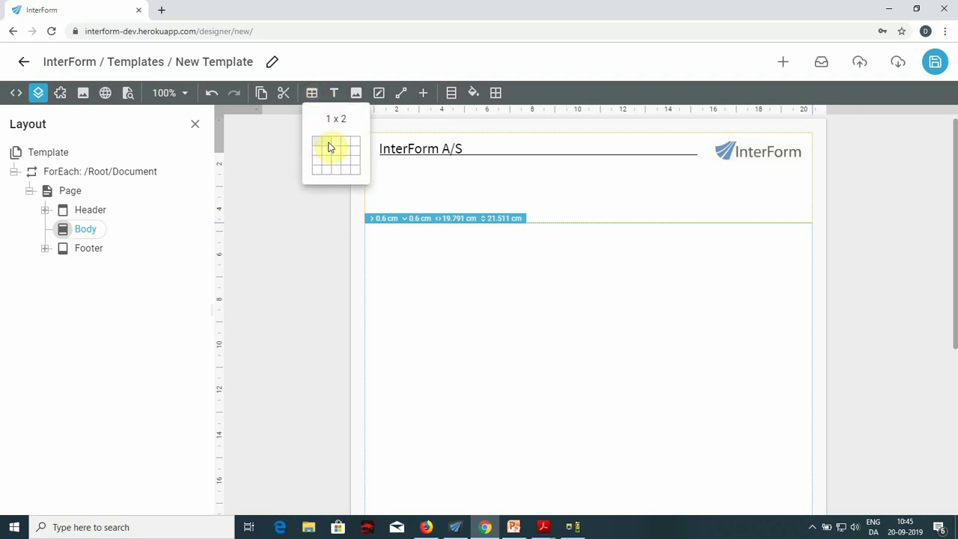
left_click(330, 147)
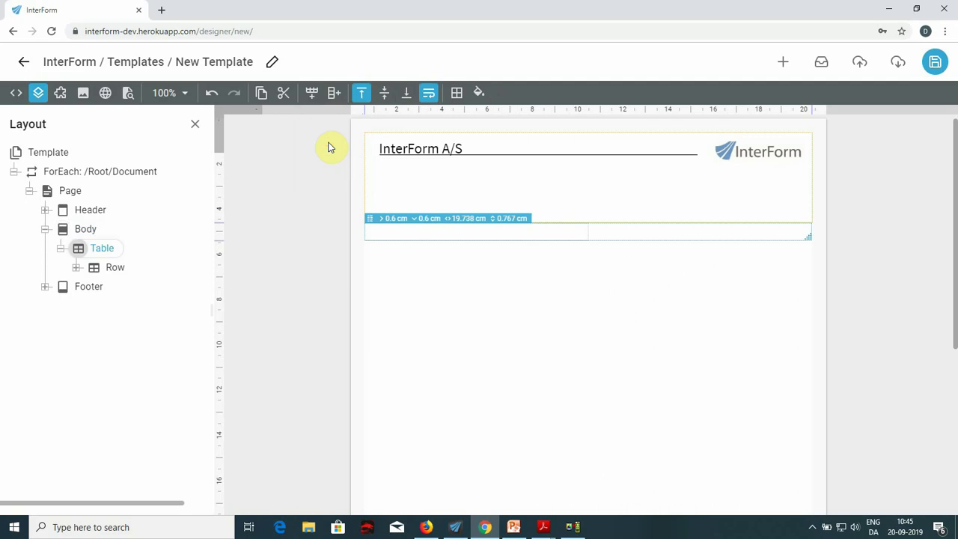
Wrap the table's row in a ForEach Row with the expression ./DetailLine
right_click(117, 274)
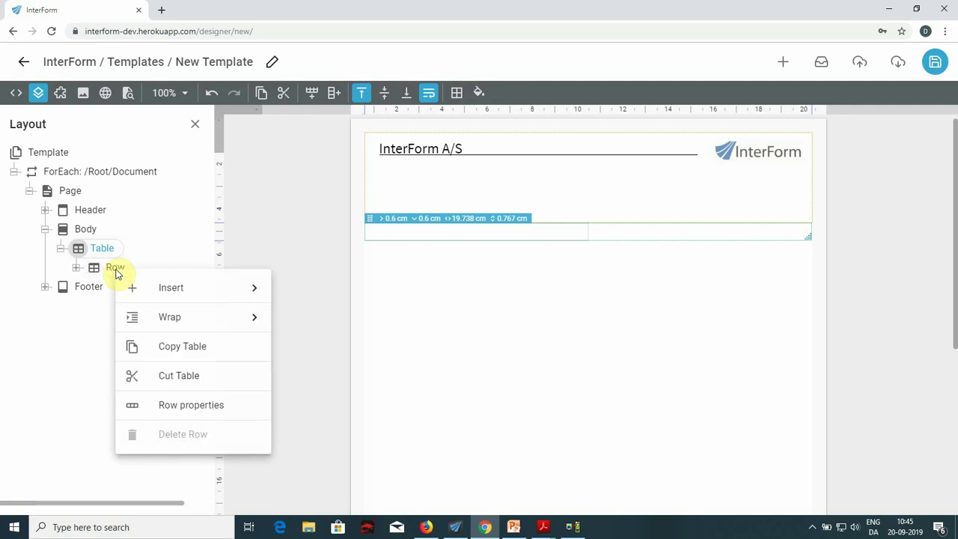
left_click(230, 327)
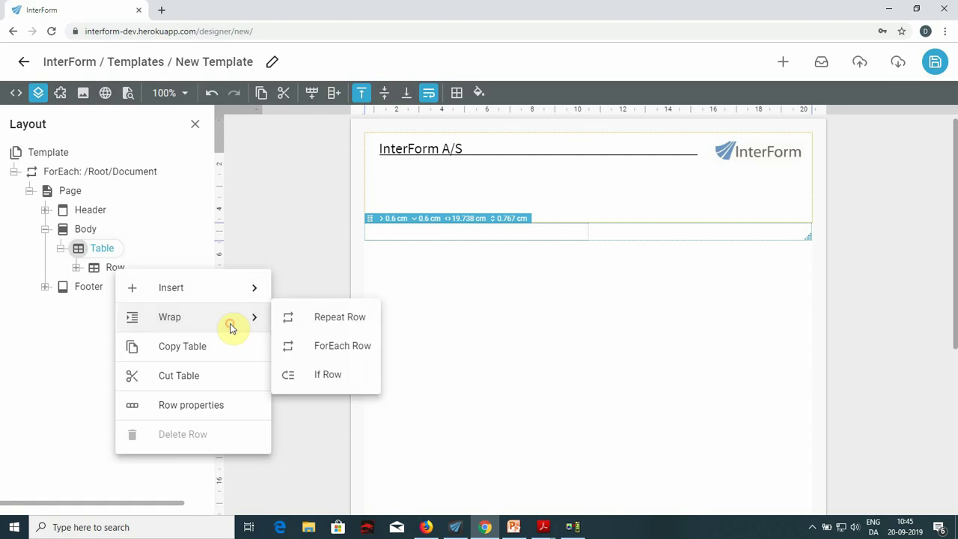
left_click(336, 349)
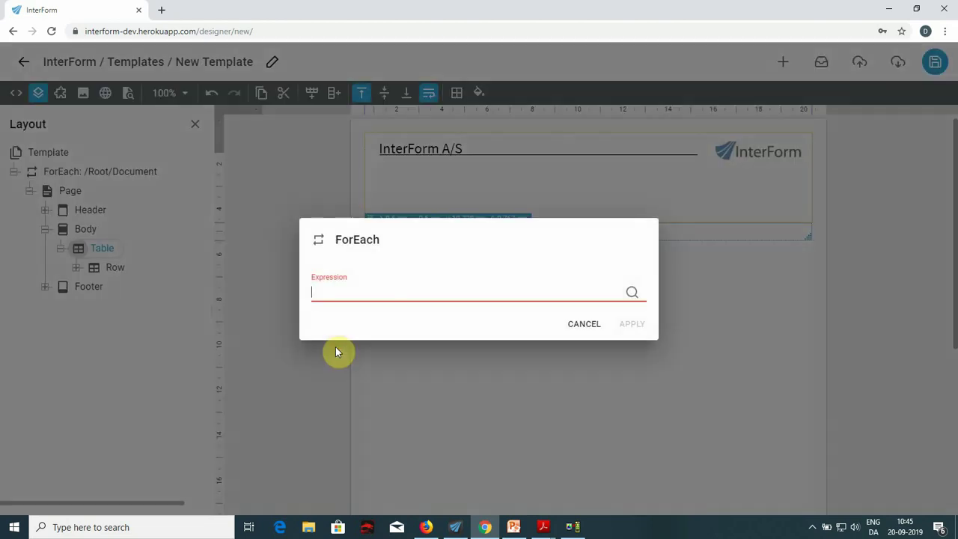
left_click(634, 295)
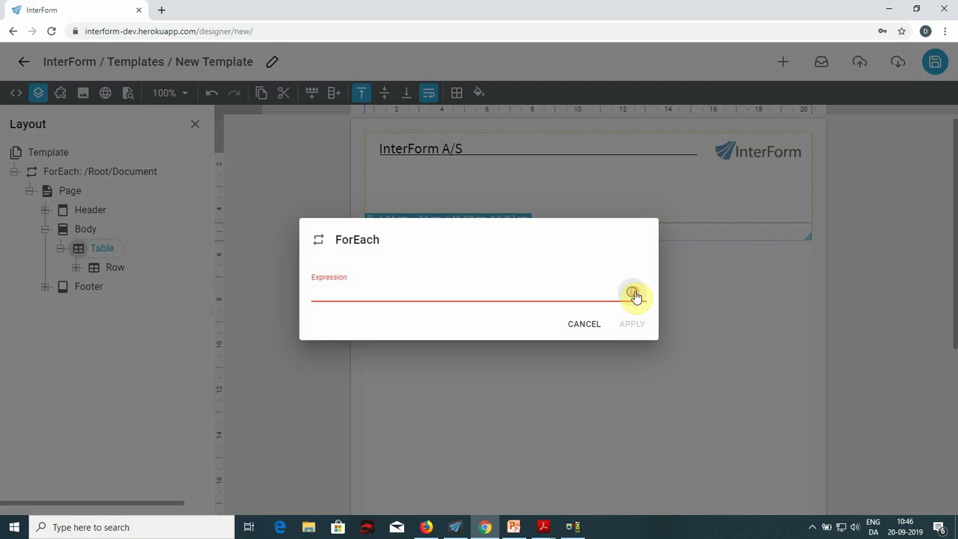
scroll(577, 295, "down", 10)
scroll(566, 293, "down", 8)
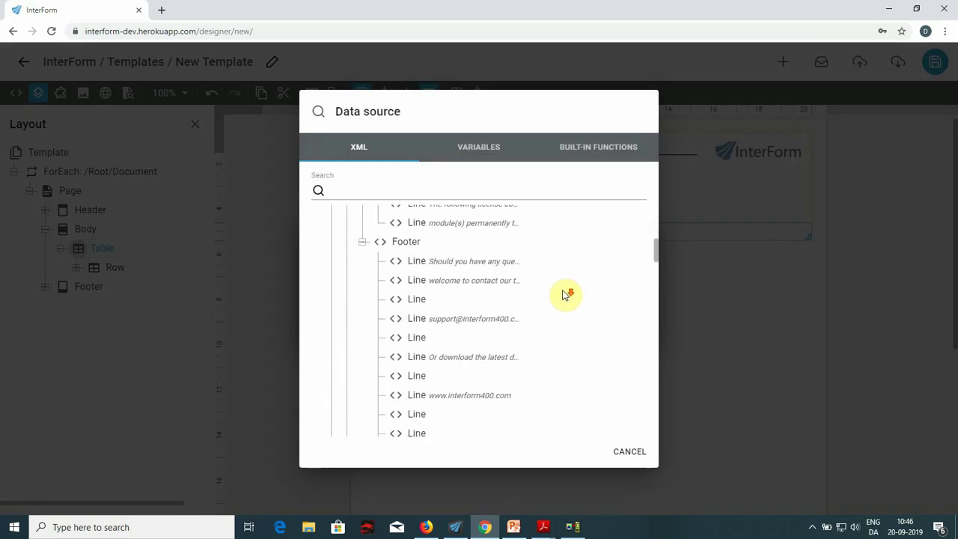
left_click(377, 317)
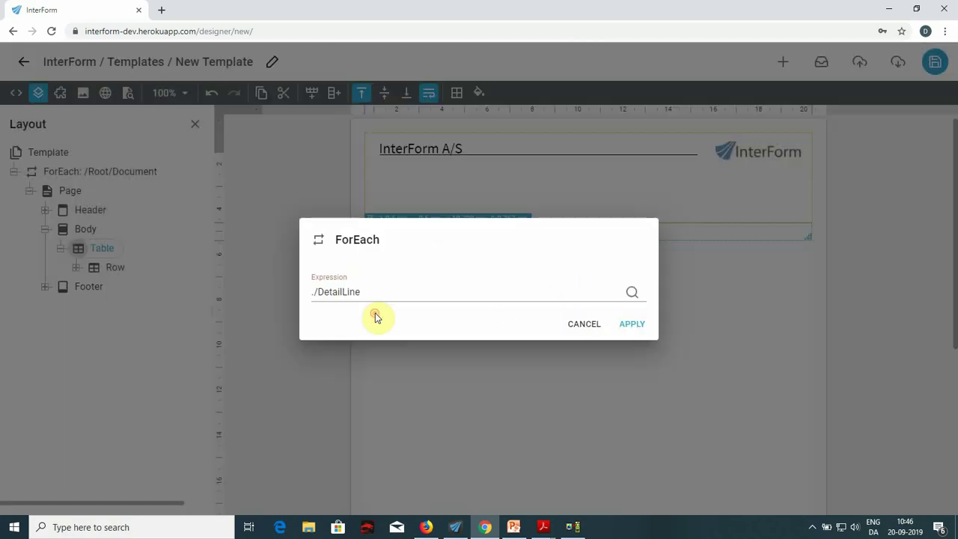
left_click(634, 324)
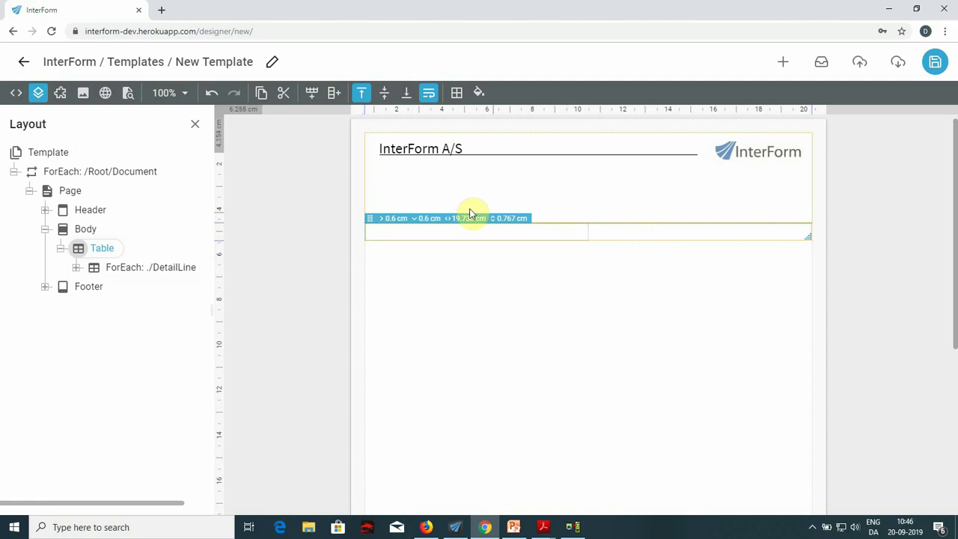
Place the DetailLine's SEQ attribute in the table's first cell and its Product field in the second cell
left_click(15, 93)
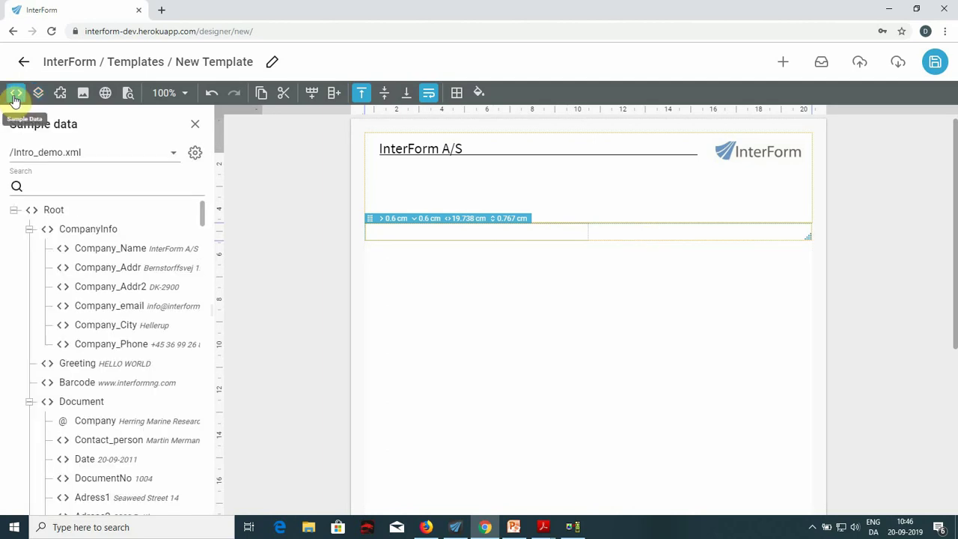
scroll(150, 367, "down", 5)
scroll(150, 367, "down", 5)
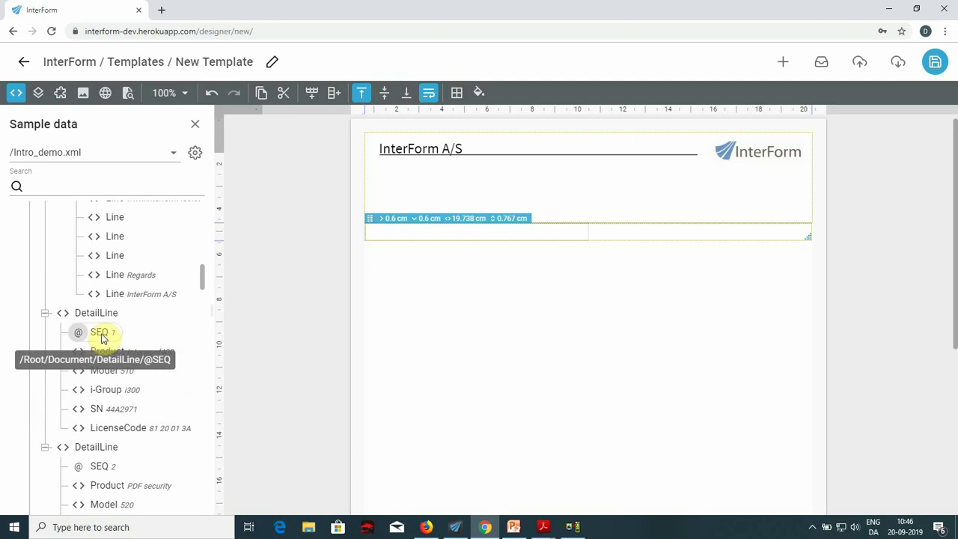
left_click_drag(89, 334, 410, 238)
left_click_drag(69, 358, 629, 246)
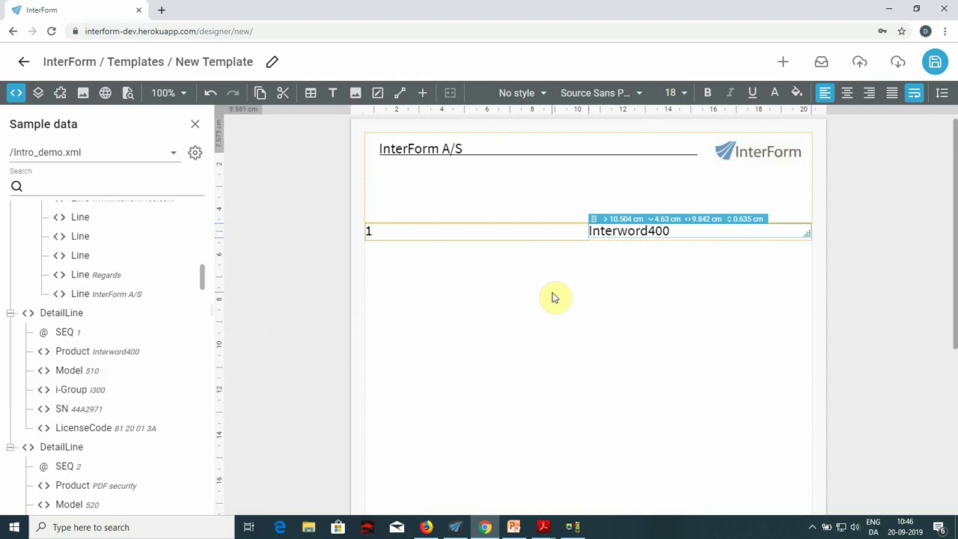
Shorten the expression of the text in Cell [1, 2] to the relative path =Product
left_click(38, 94)
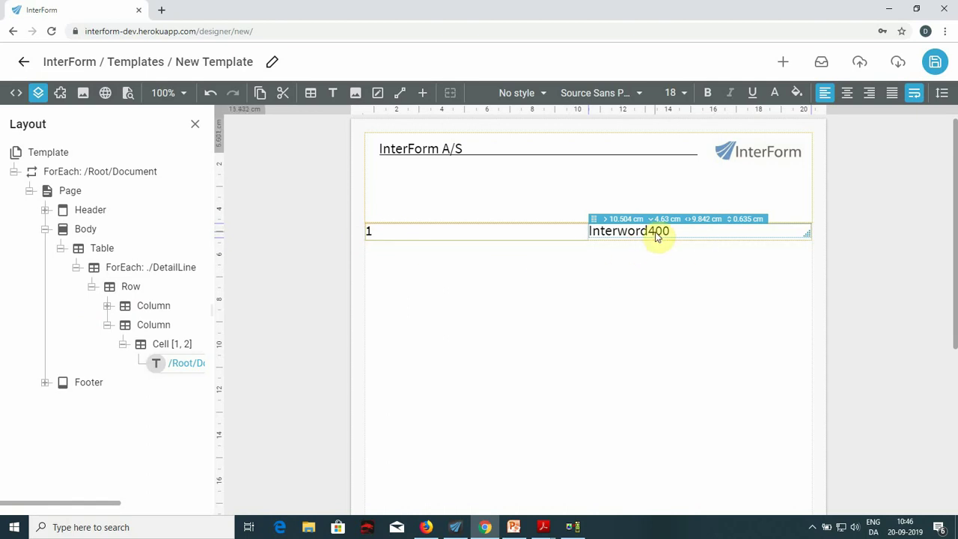
double_click(181, 366)
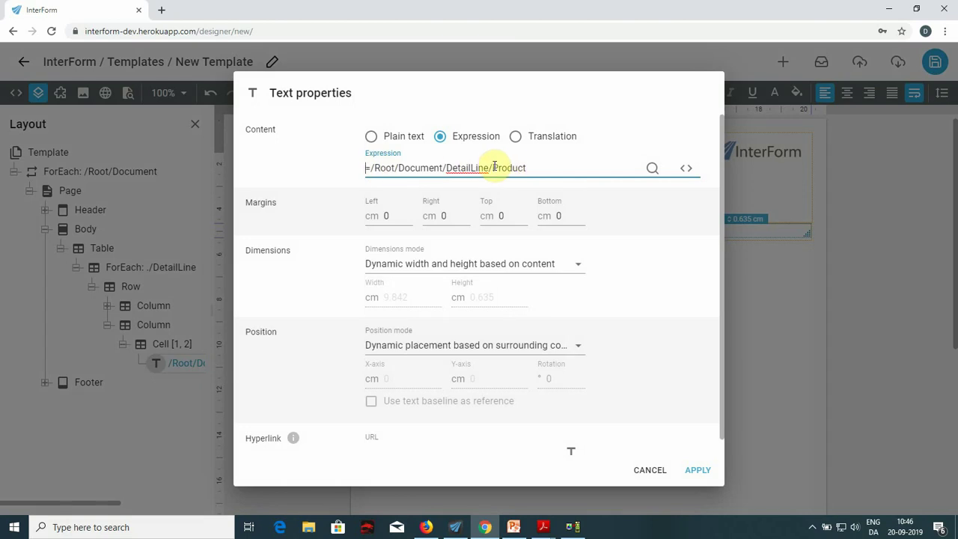
left_click_drag(492, 167, 371, 168)
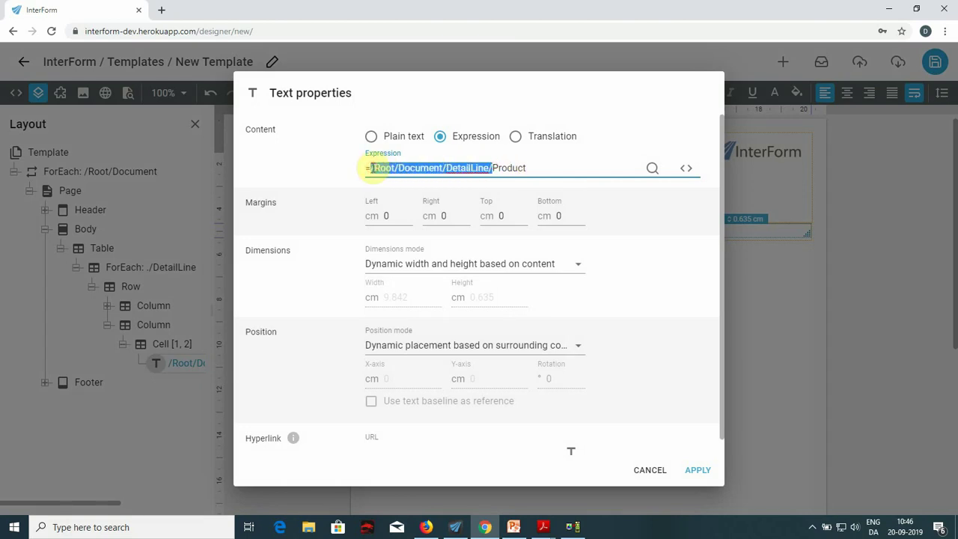
key("BackSpace")
left_click(695, 470)
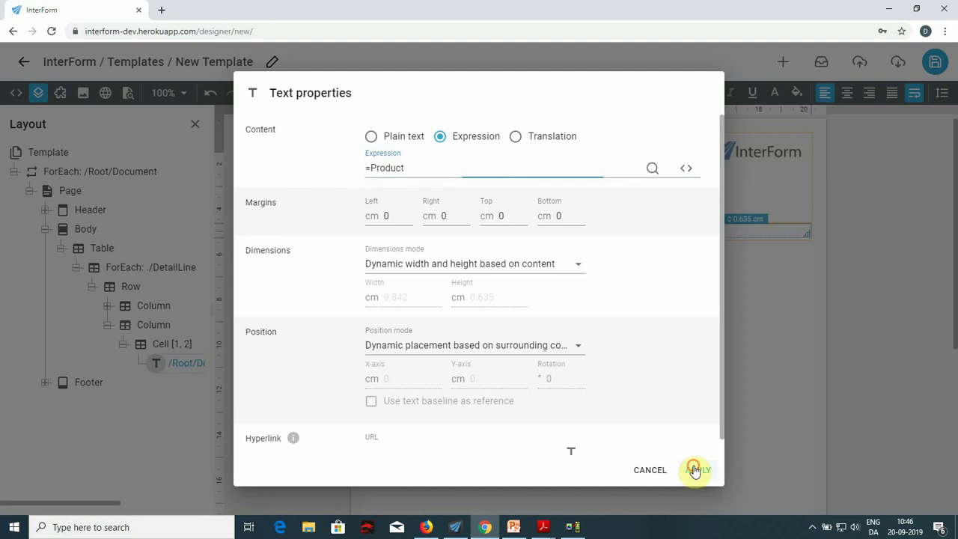
left_click(371, 233)
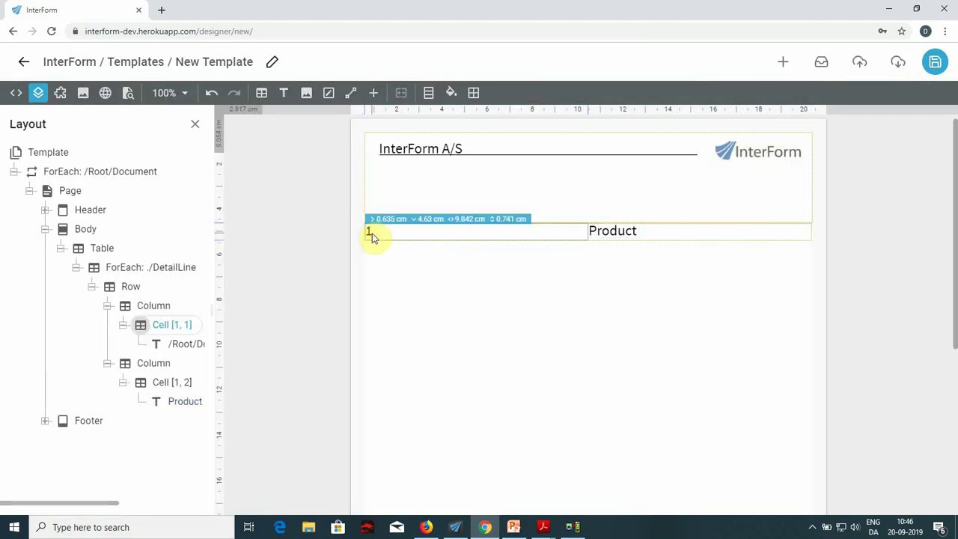
double_click(195, 345)
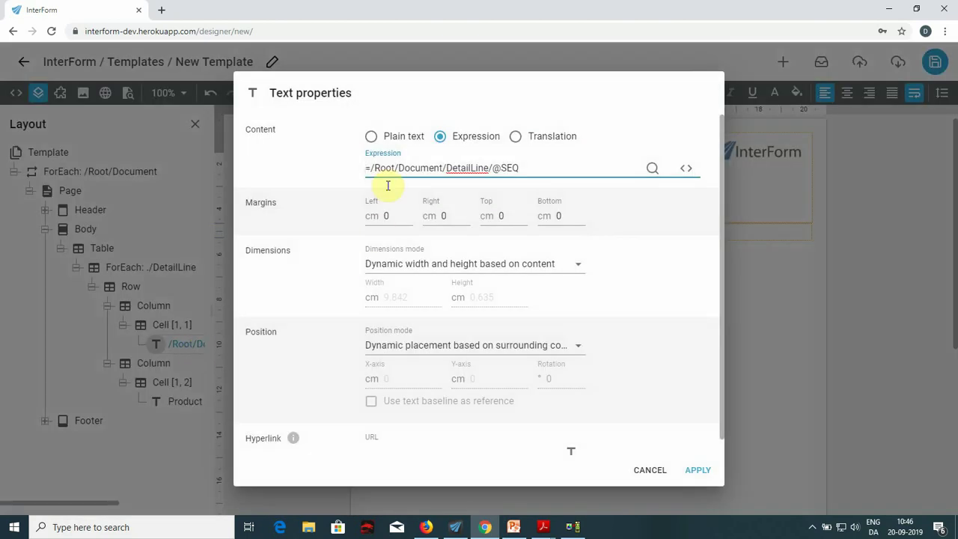
left_click_drag(493, 168, 374, 166)
key("BackSpace")
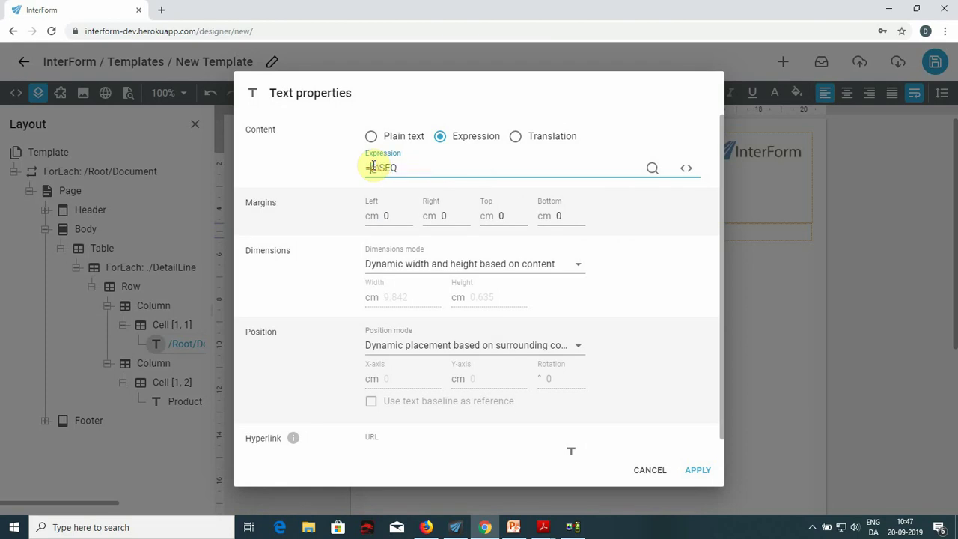
left_click(697, 469)
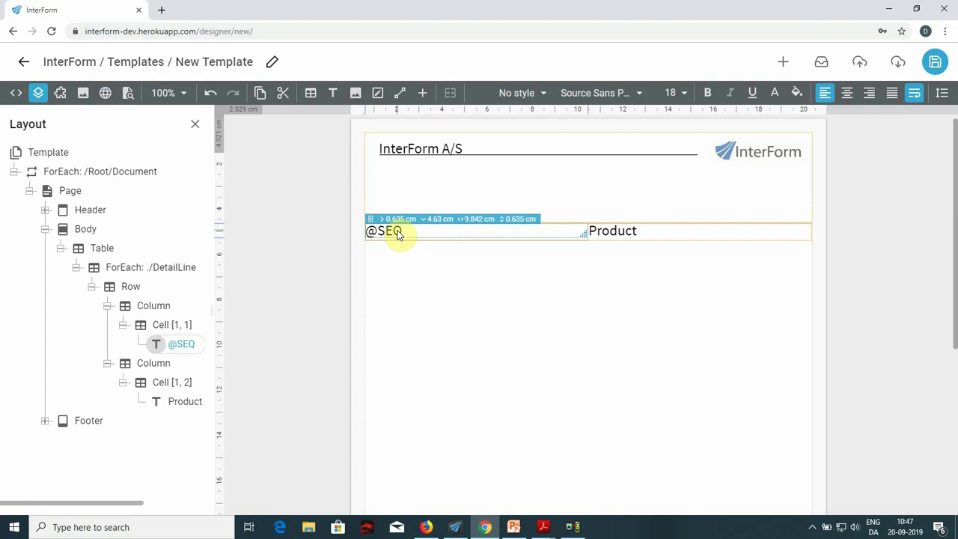
Add a variable named sum with the expression 0 to the /Root/Document ForEach and place it before the Page
left_click(70, 175)
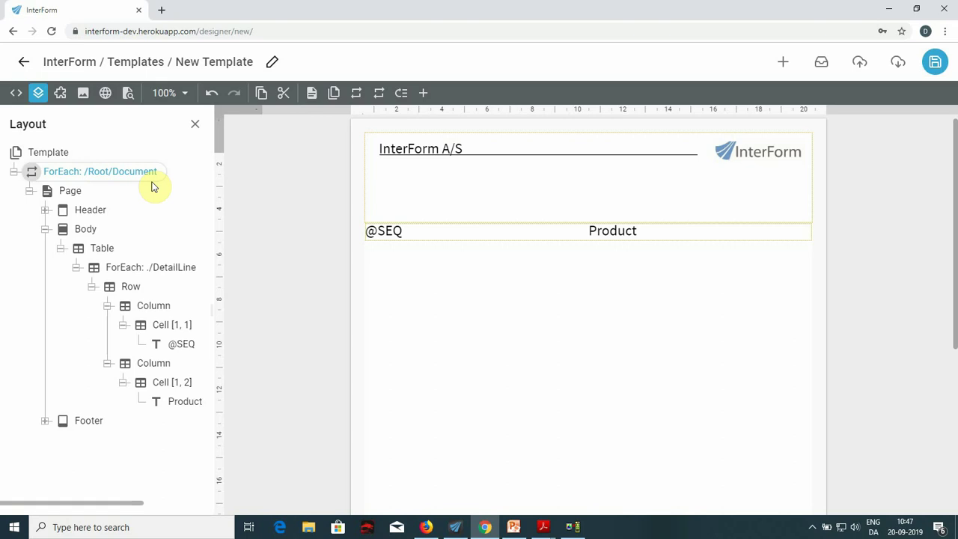
left_click(423, 93)
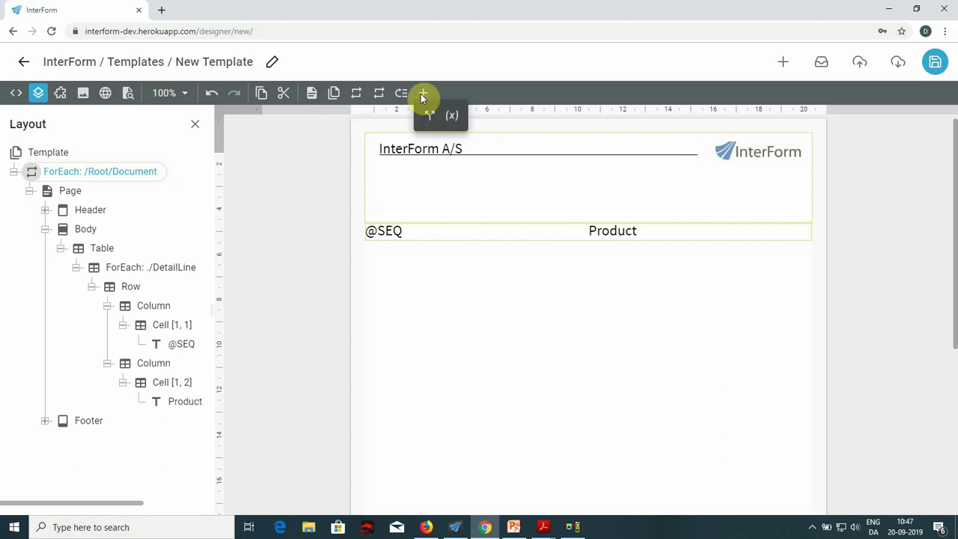
left_click(455, 119)
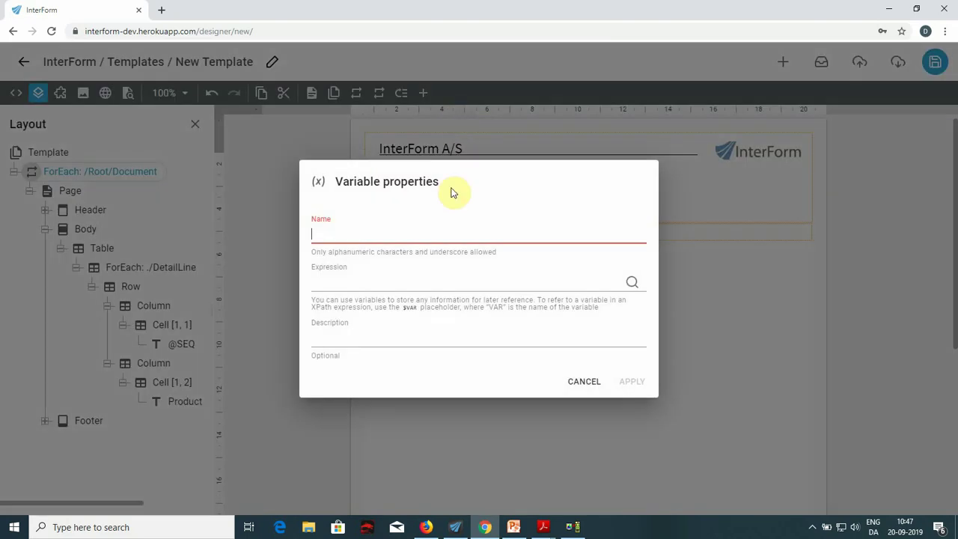
type("sum")
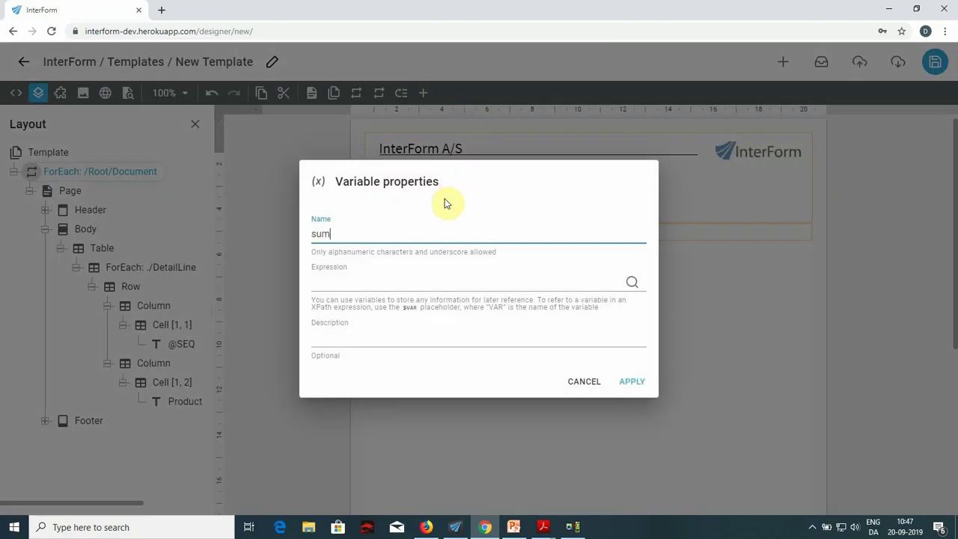
left_click(410, 282)
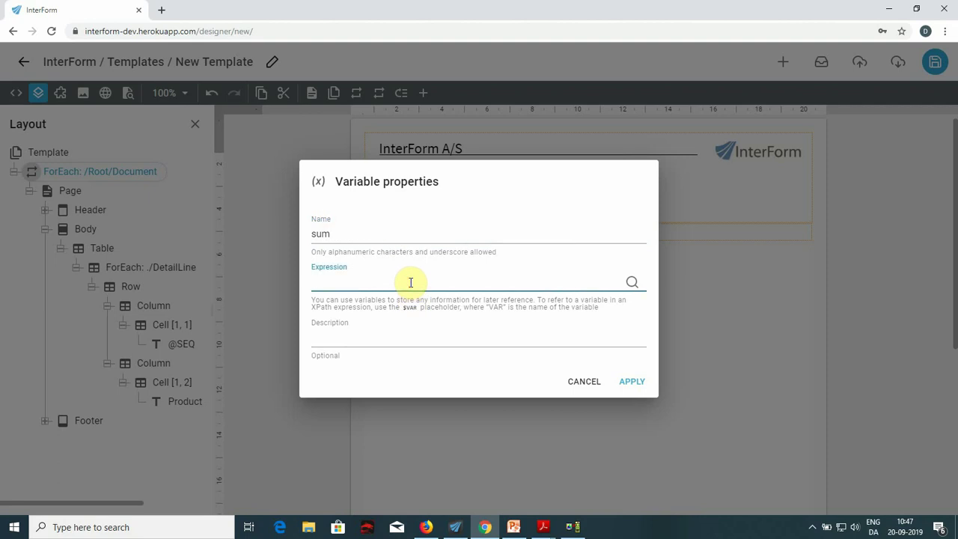
left_click(635, 382)
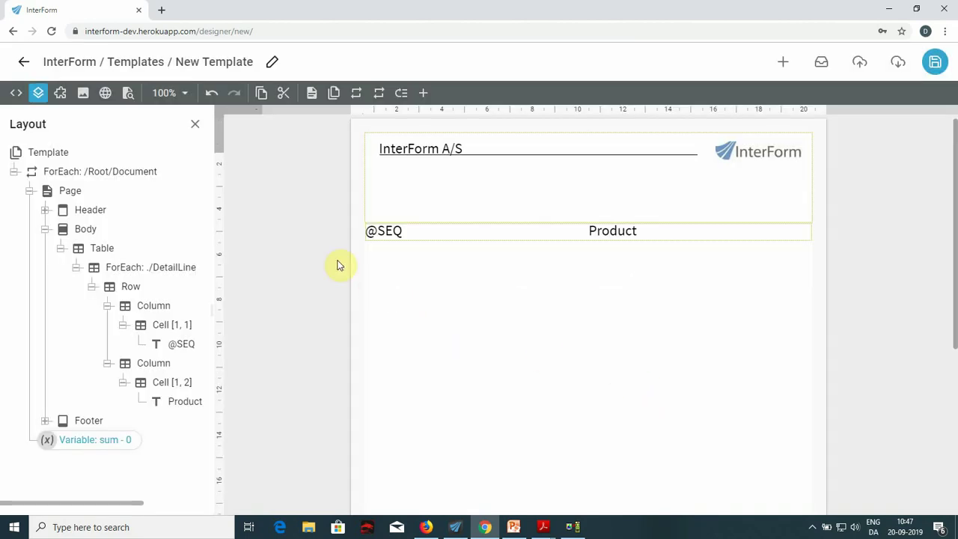
left_click_drag(48, 439, 81, 190)
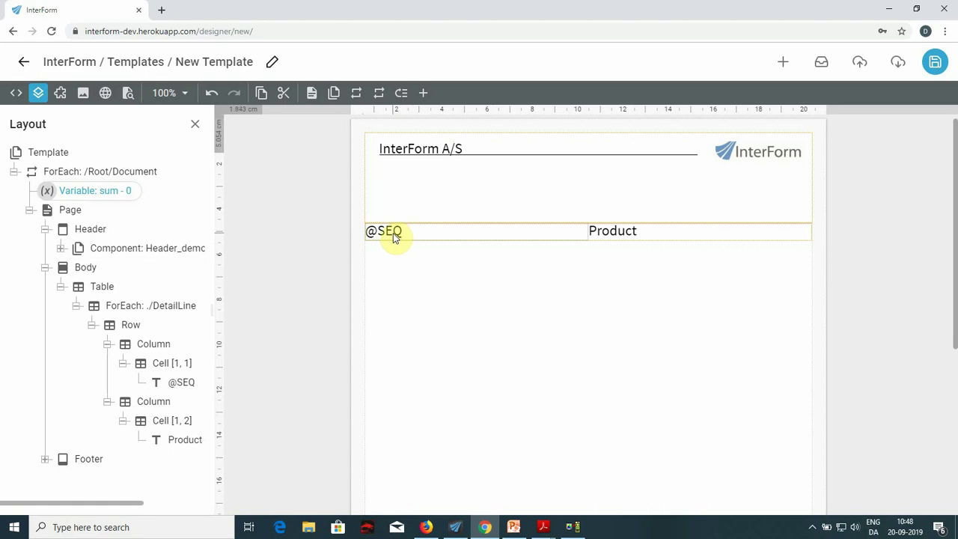
left_click(185, 385)
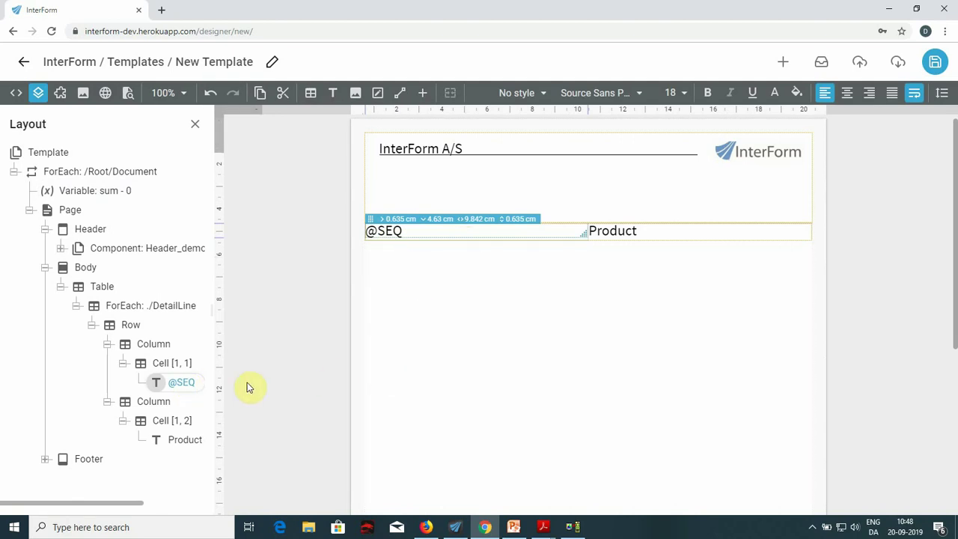
left_click(425, 93)
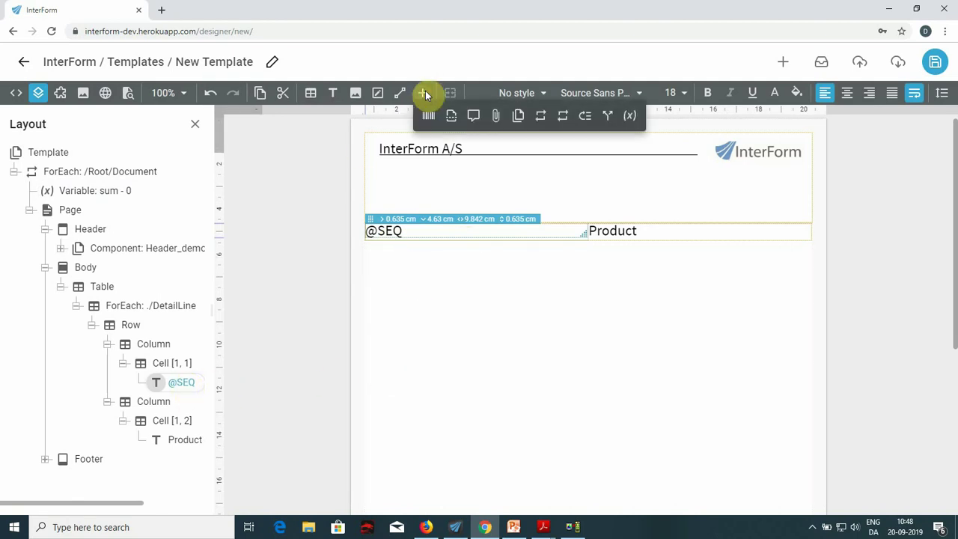
left_click(629, 117)
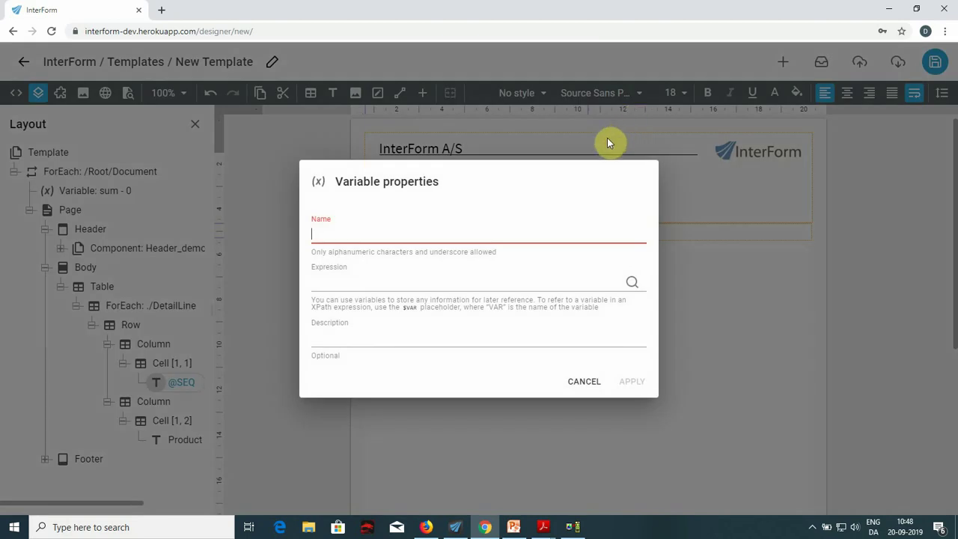
type("sum")
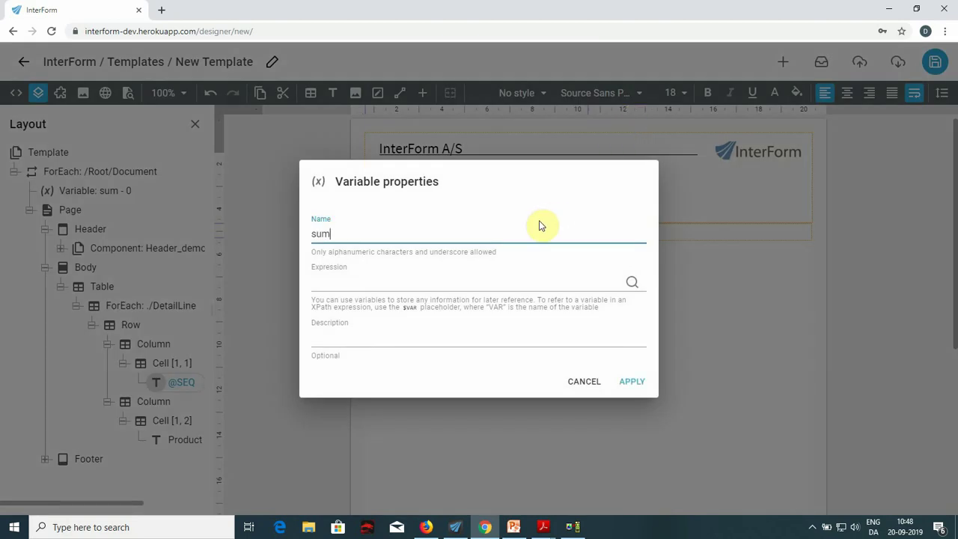
left_click(632, 283)
left_click(631, 451)
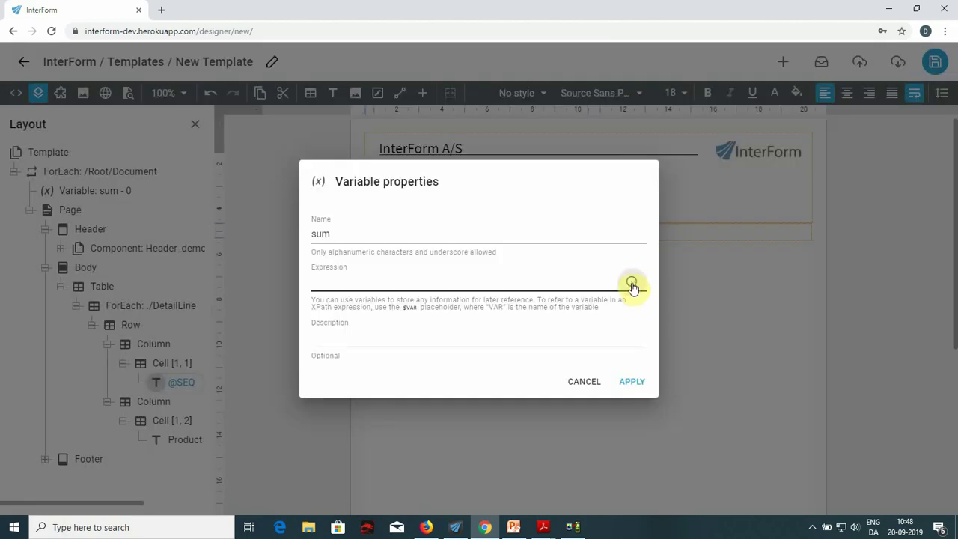
left_click(634, 283)
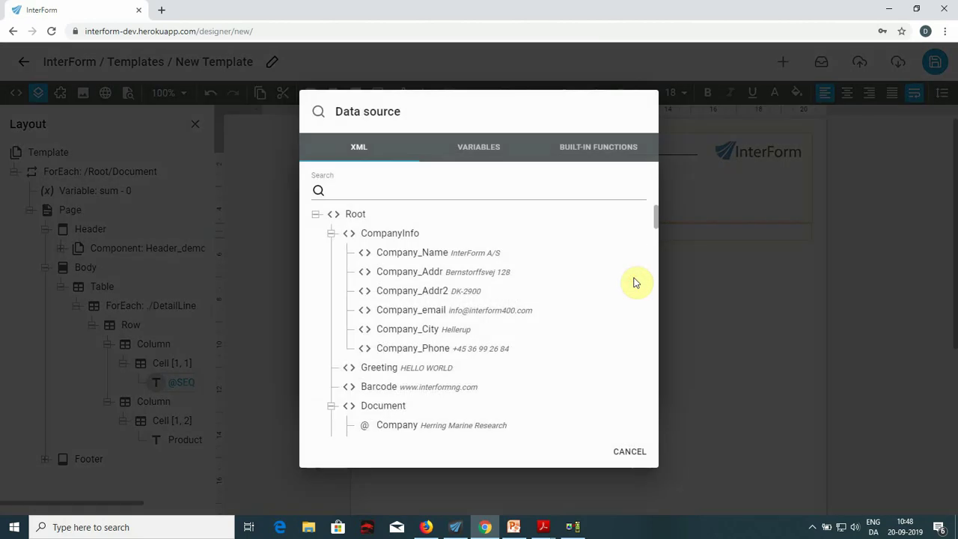
scroll(566, 274, "down", 5)
scroll(566, 273, "down", 10)
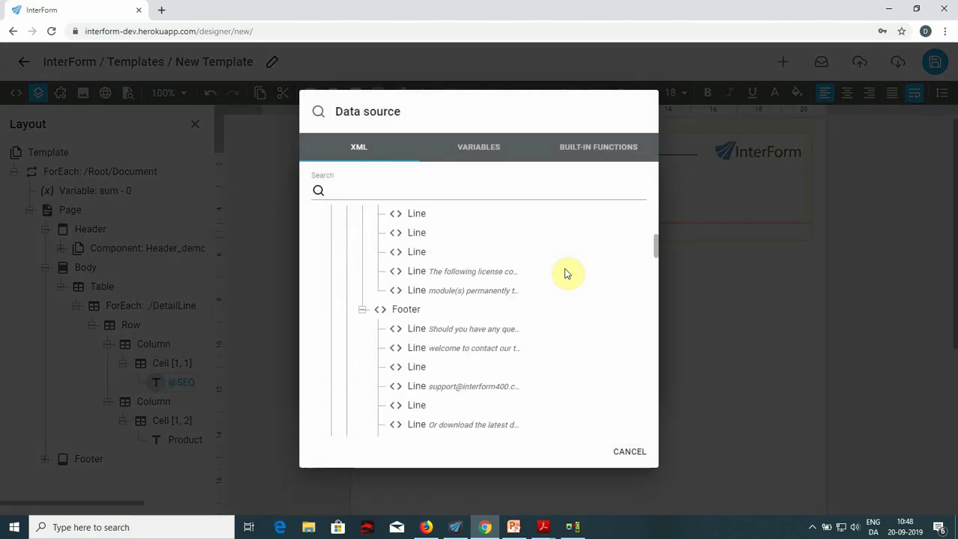
left_click(405, 278)
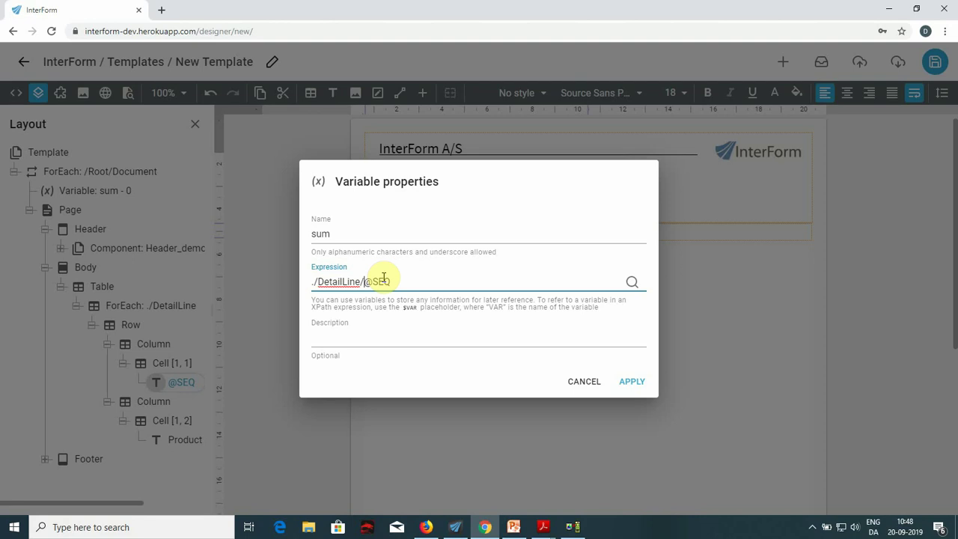
key("shift+Home")
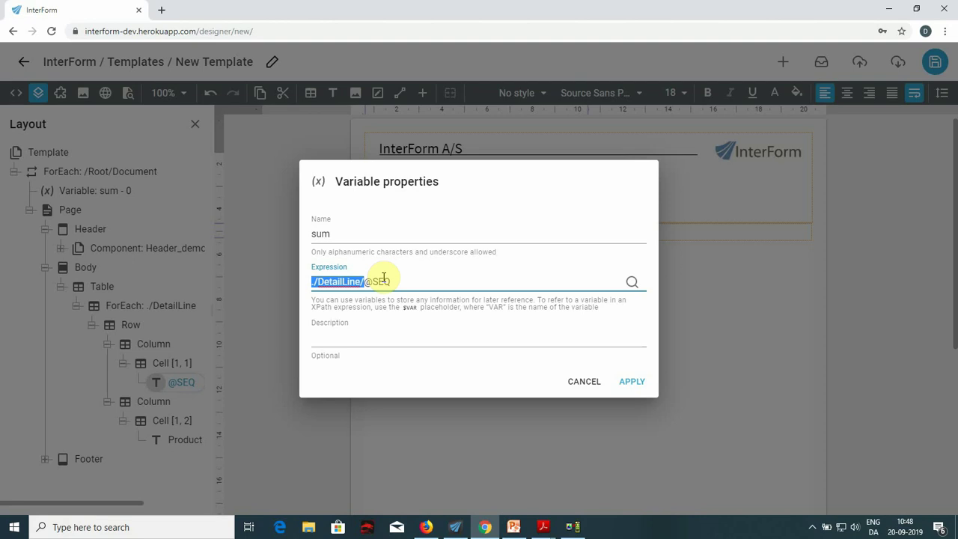
key("BackSpace")
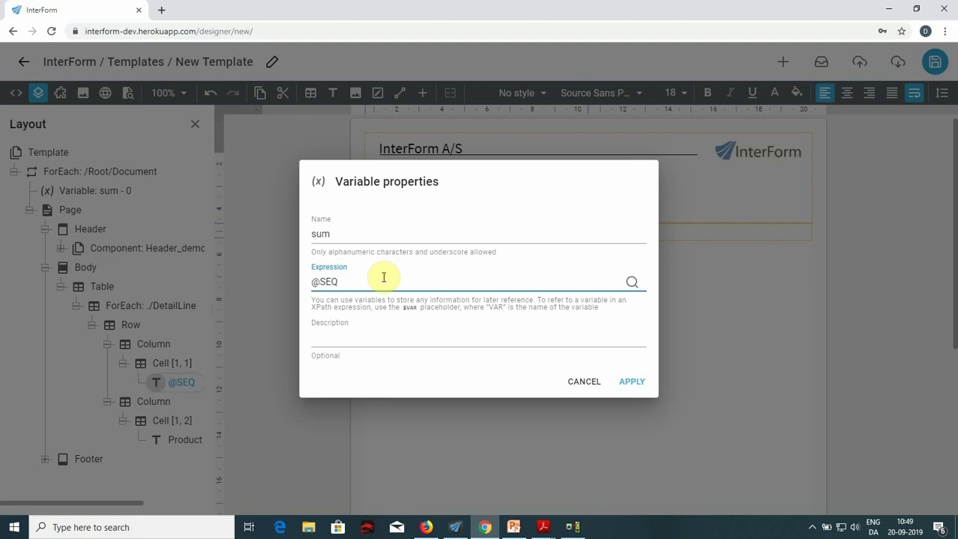
type("+")
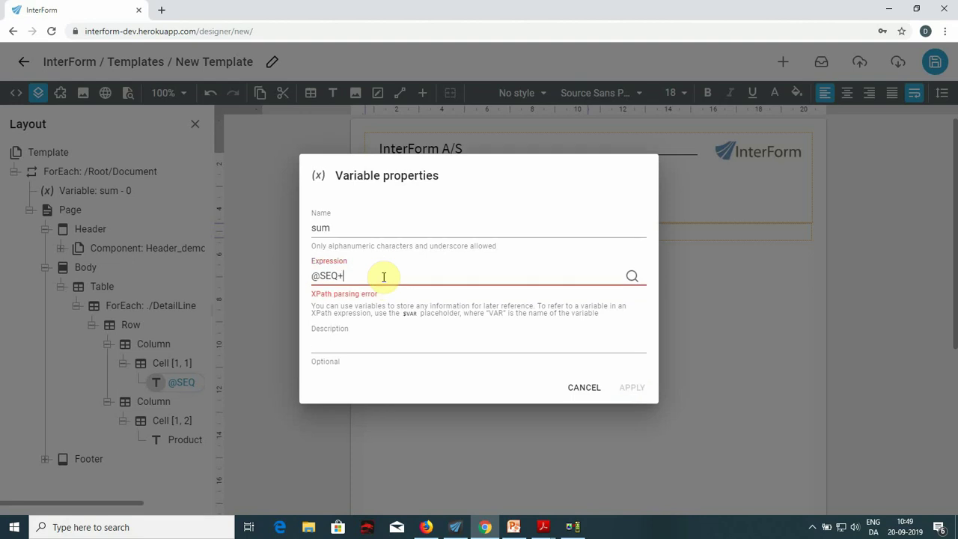
type("$sum")
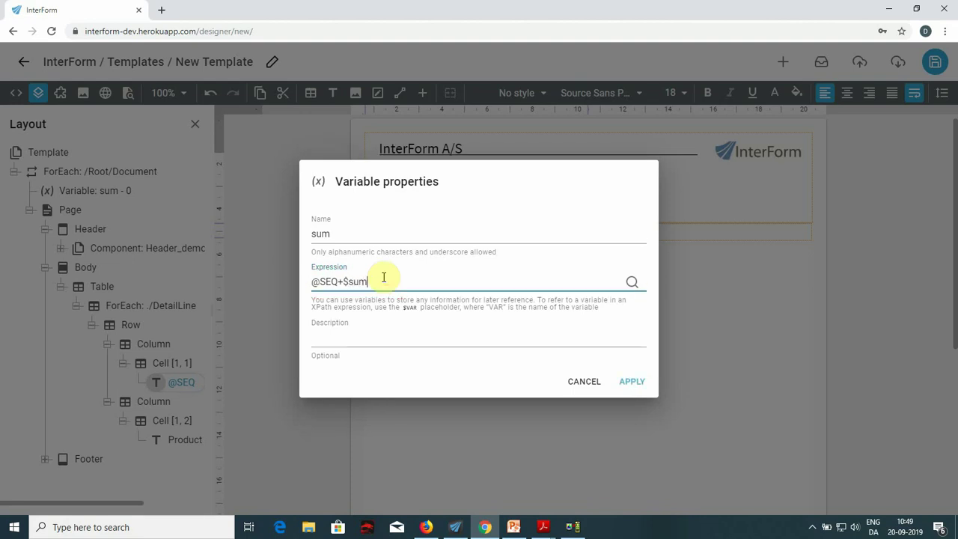
left_click(632, 382)
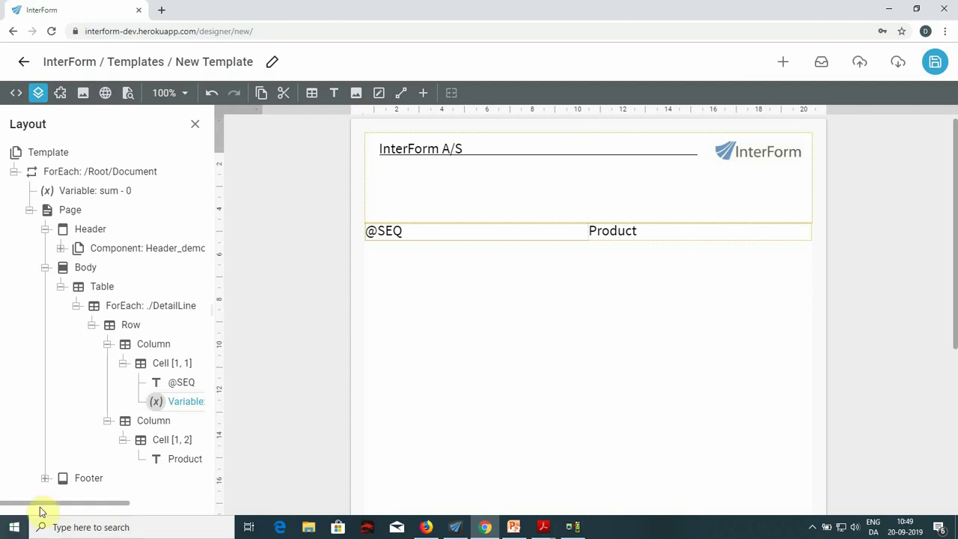
Add an empty text element to the page's Footer, after the Footer_Demo2019 component
left_click(45, 478)
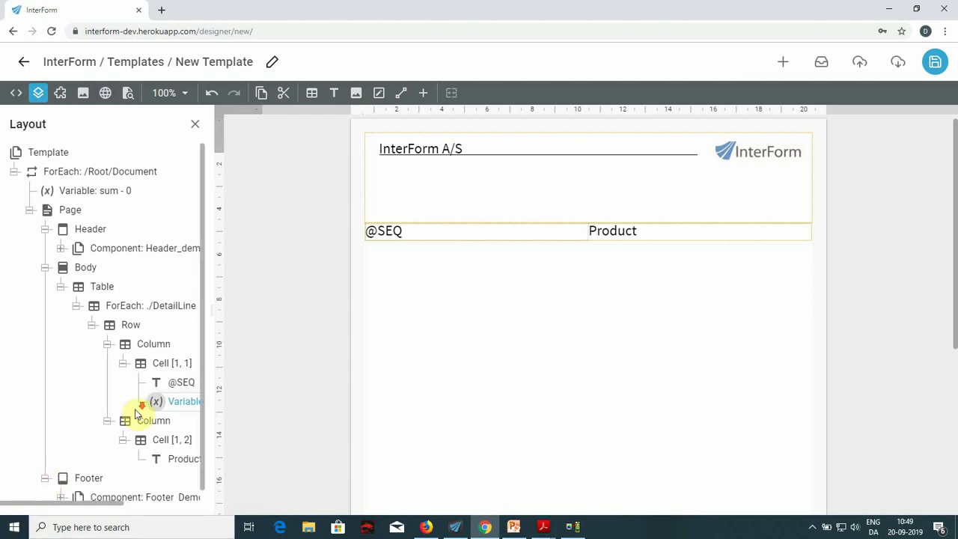
scroll(139, 406, "down", 1)
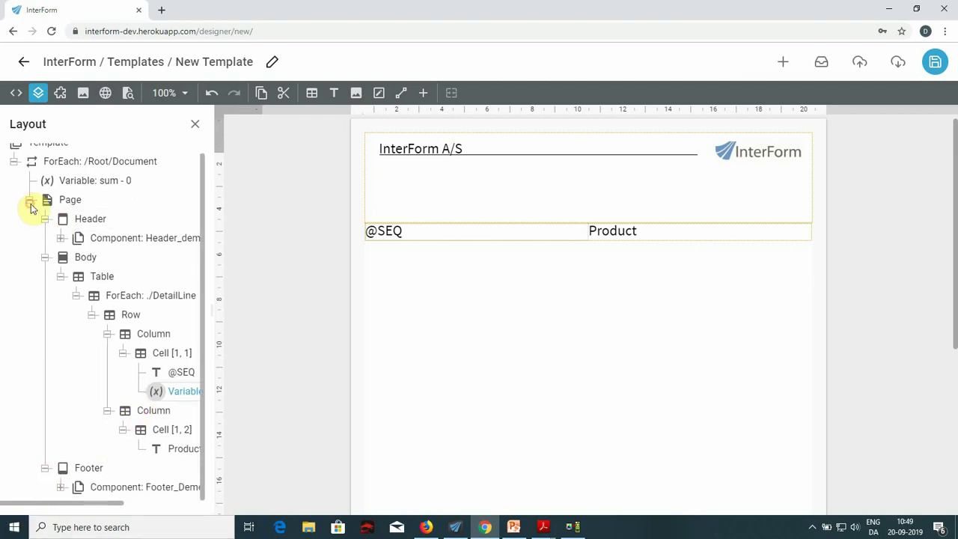
left_click(45, 219)
left_click(45, 248)
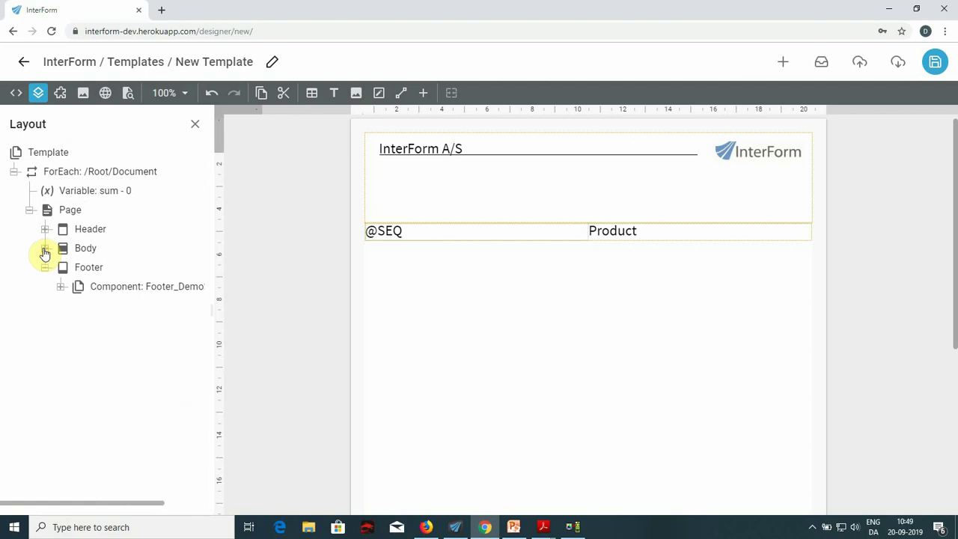
left_click(86, 270)
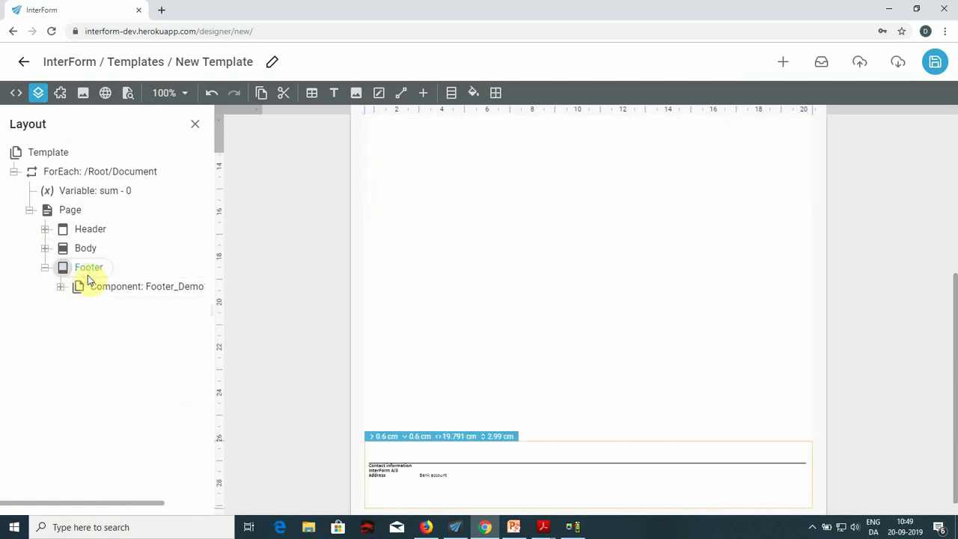
left_click(78, 285)
left_click(62, 288)
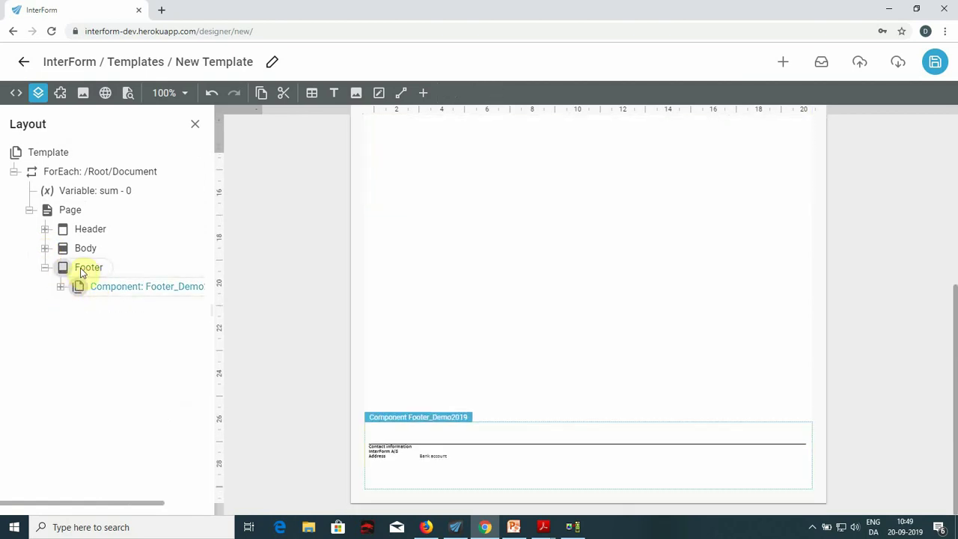
left_click(81, 271)
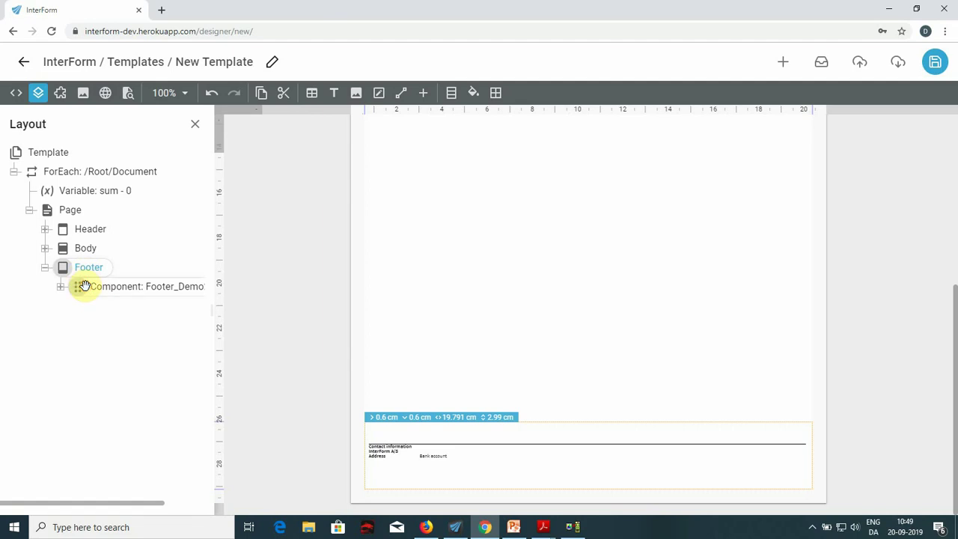
left_click(334, 94)
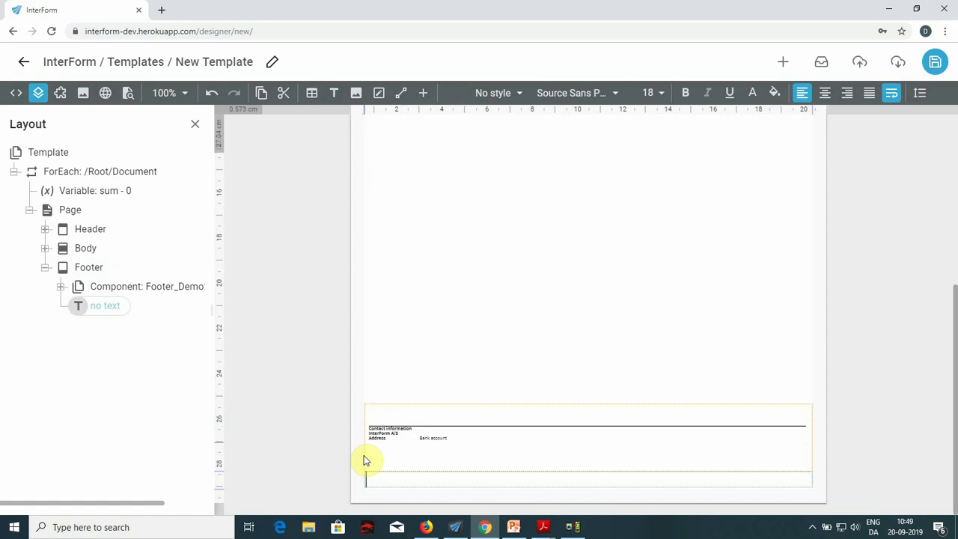
Switch the new footer text's content to an expression and set it to =$sum
double_click(113, 308)
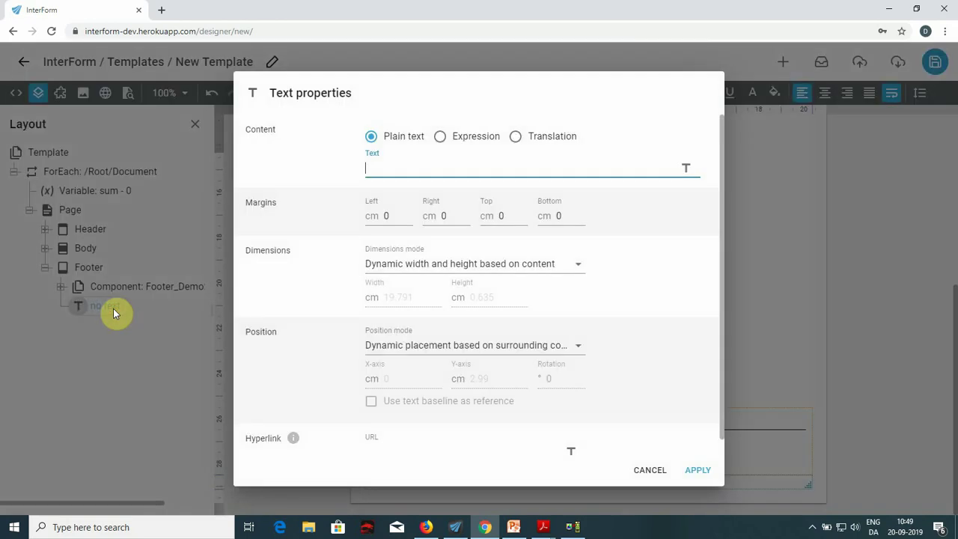
left_click(440, 138)
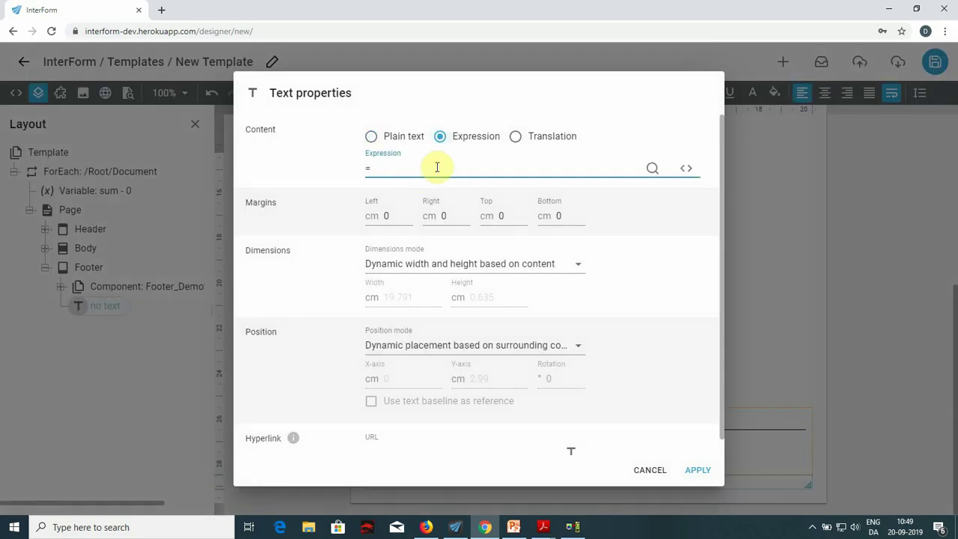
left_click(437, 167)
type("$sum")
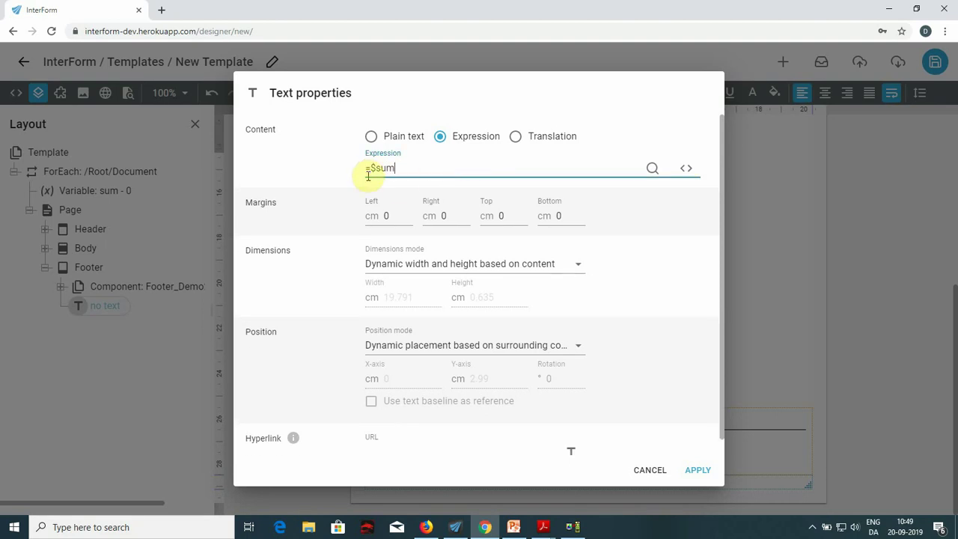
key("Return")
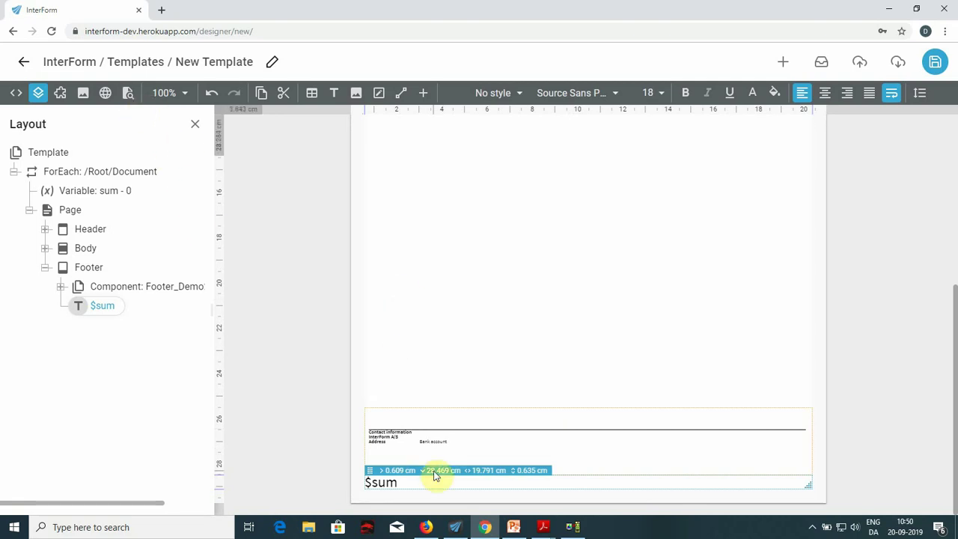
Preview the template's output and check the detail lines and the footer sum on the first two pages
left_click(127, 94)
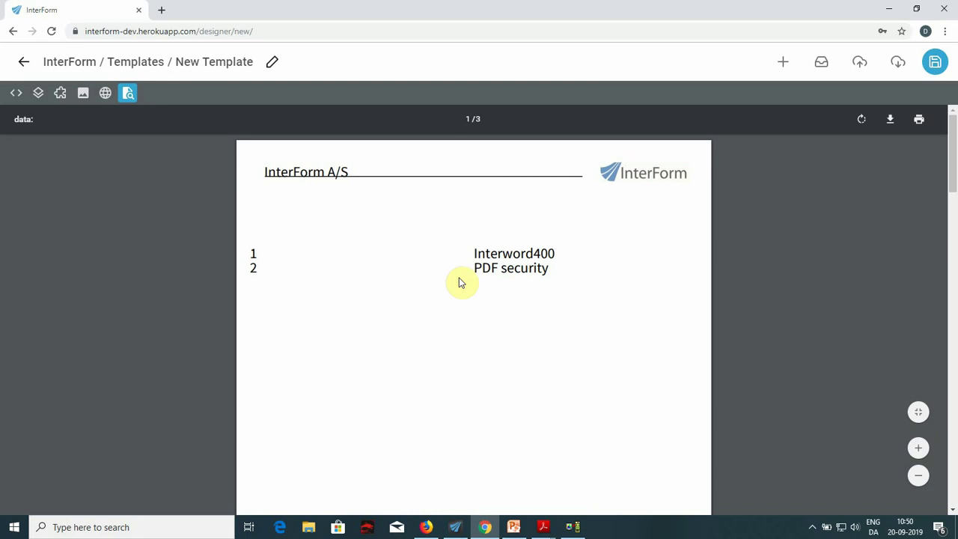
scroll(471, 295, "down", 6)
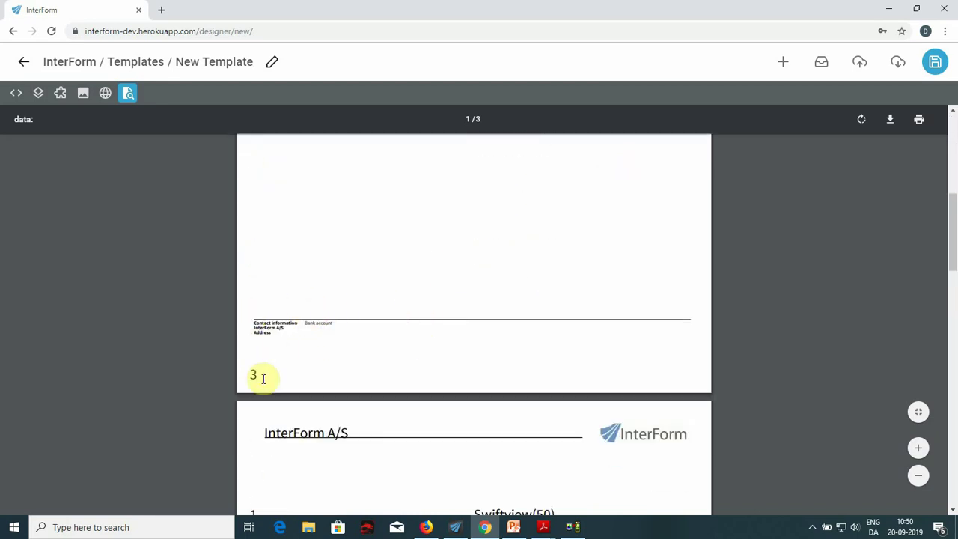
scroll(292, 367, "down", 3)
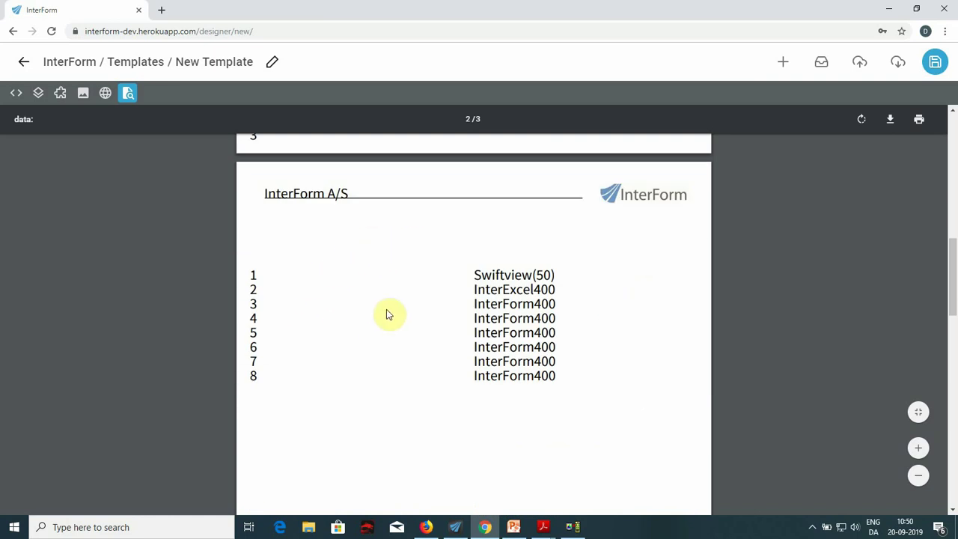
scroll(311, 296, "down", 5)
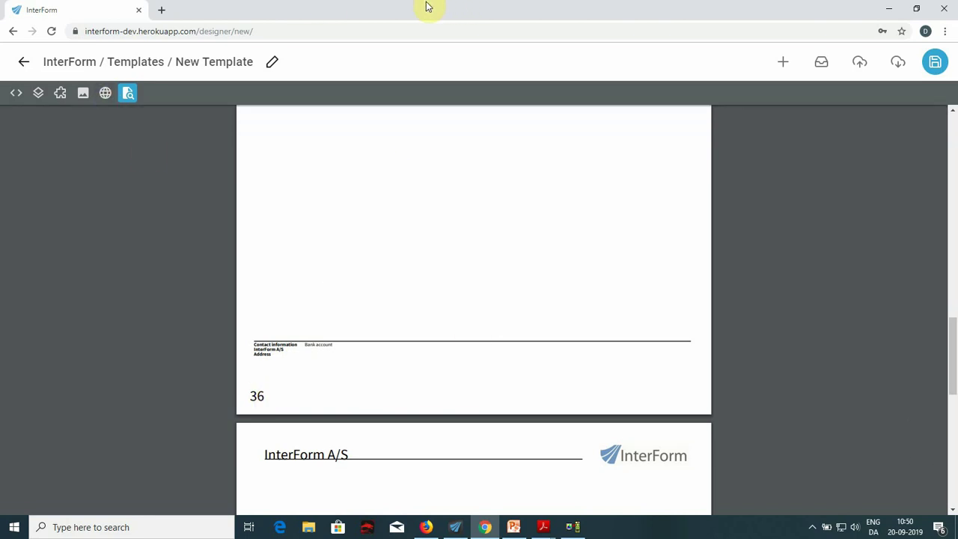
Leave the template designer, open the KSE_test workflow and review the conditions of its Choice component
left_click(24, 63)
left_click(607, 300)
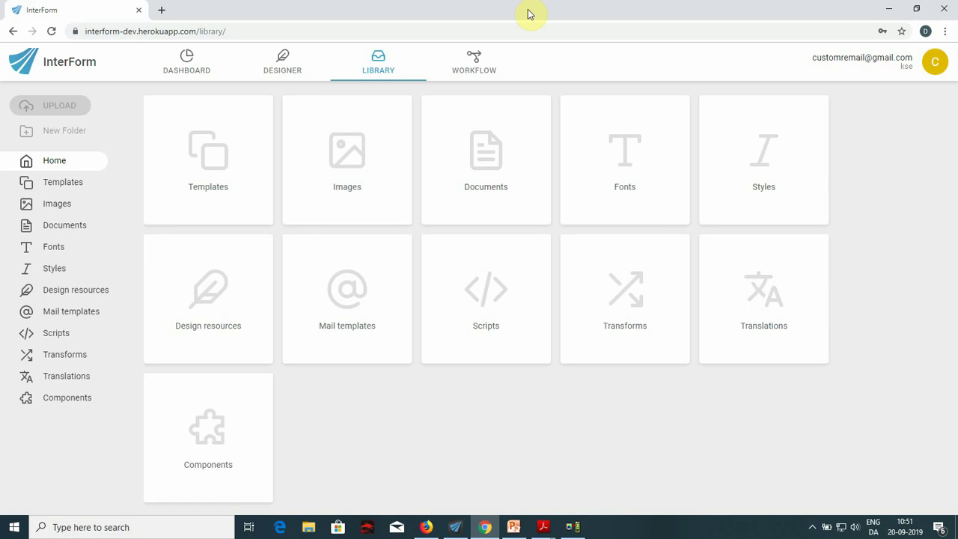
left_click(479, 72)
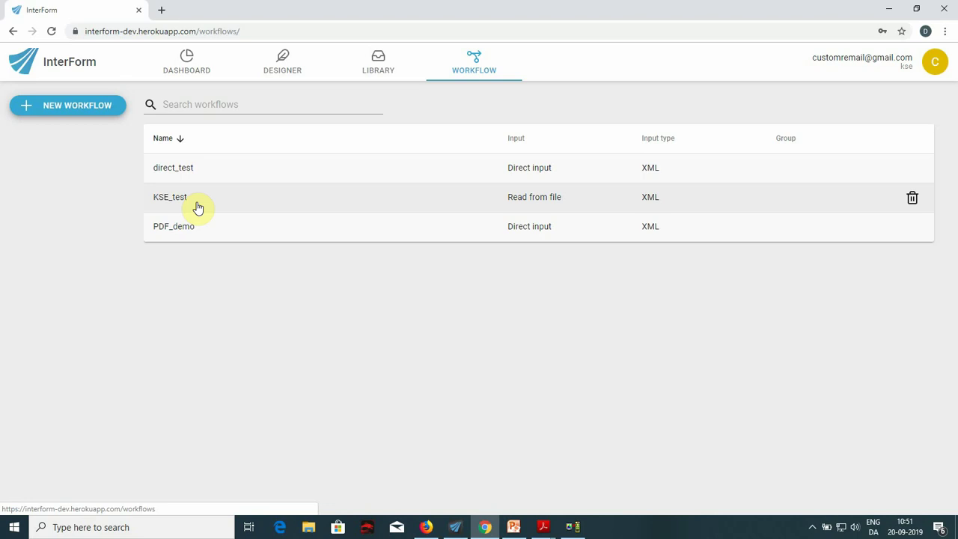
left_click(199, 208)
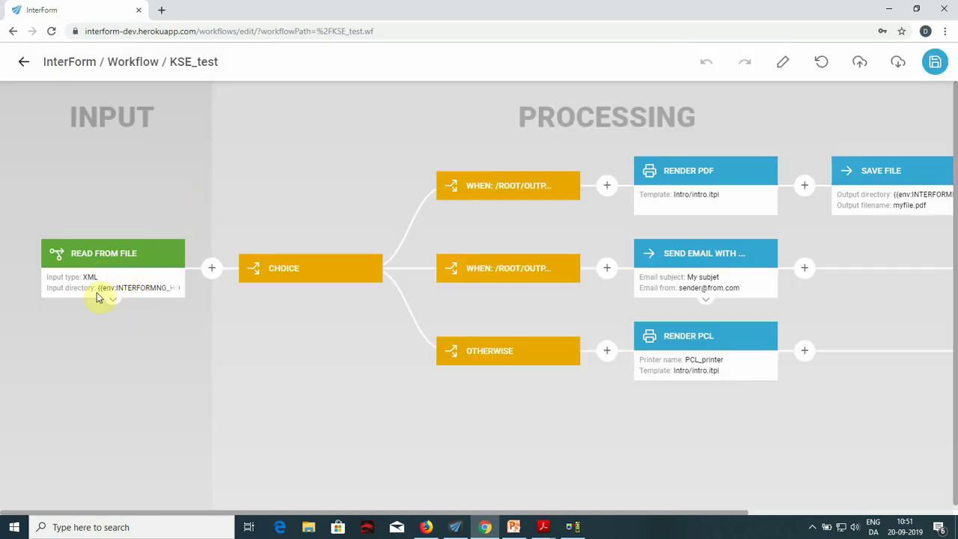
left_click(289, 266)
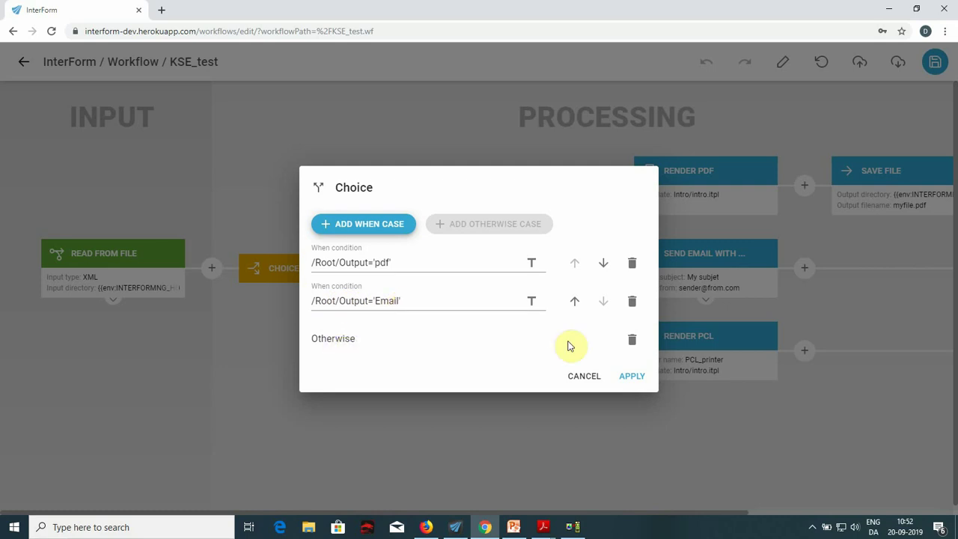
left_click(587, 376)
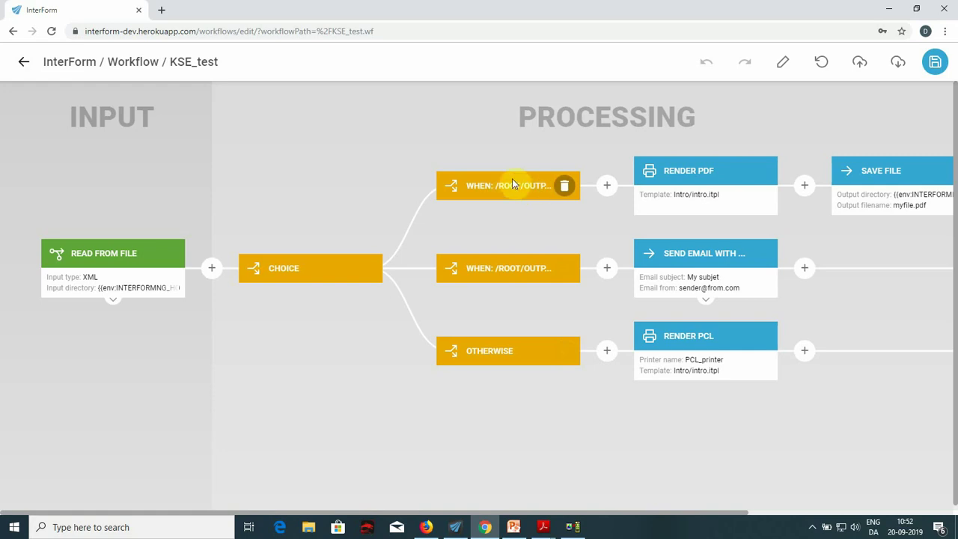
Browse the basic render and output components that can be inserted before Render PDF in the first When branch
left_click(610, 187)
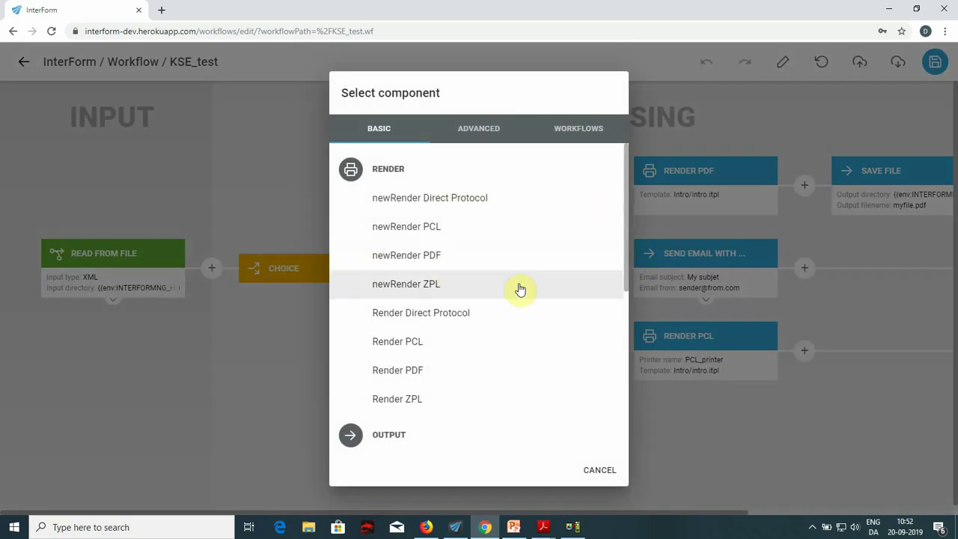
scroll(512, 290, "down", 3)
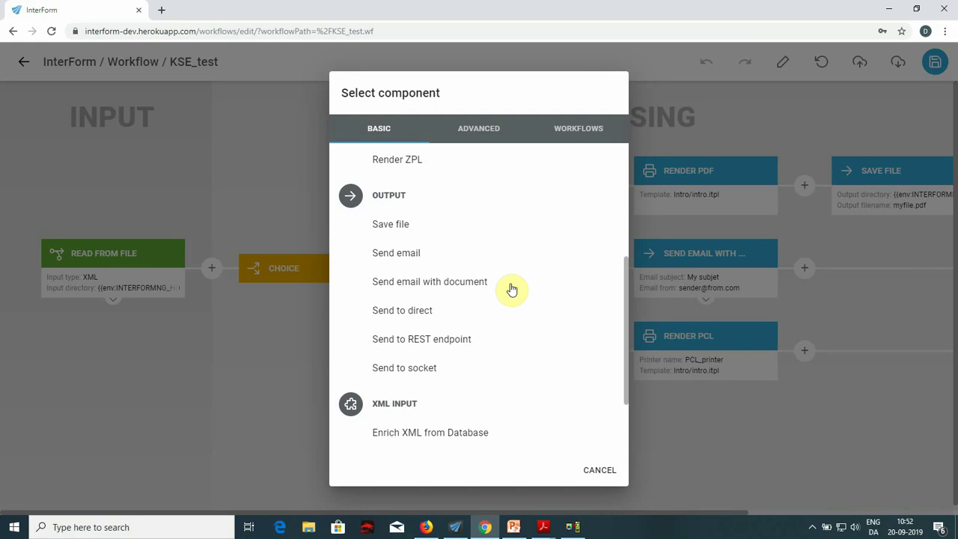
scroll(512, 290, "up", 3)
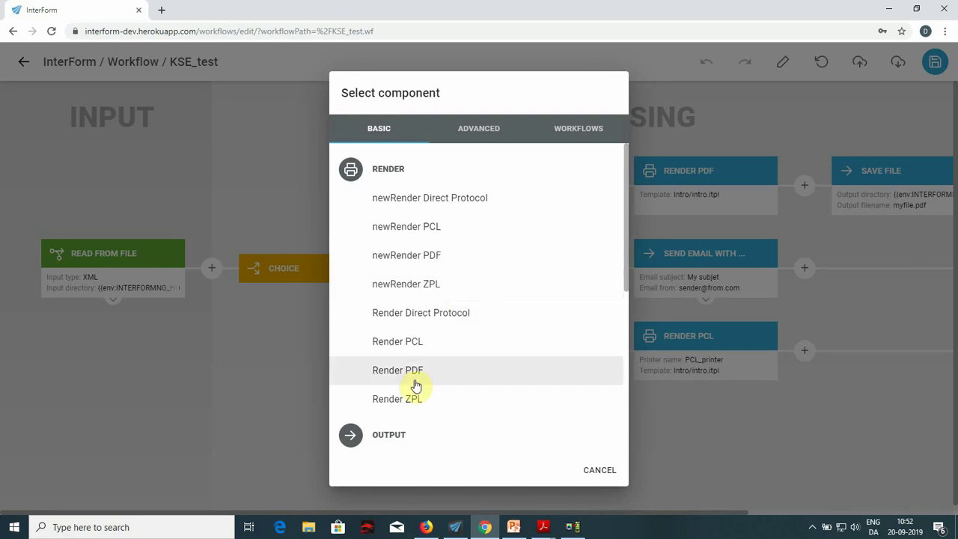
left_click(603, 472)
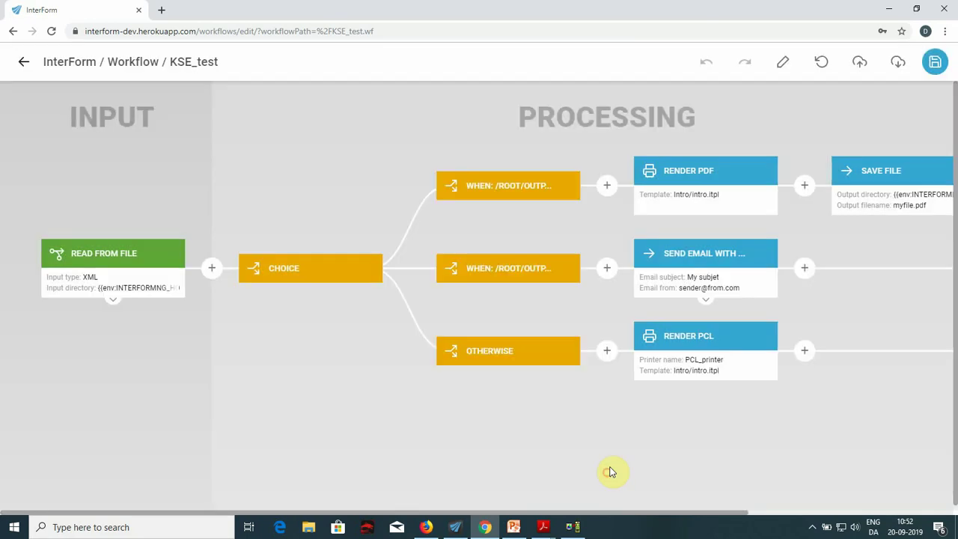
Review the full settings of the Send email with document component and the components available for the Otherwise branch
left_click(709, 172)
mouse_move(533, 268)
mouse_move(779, 270)
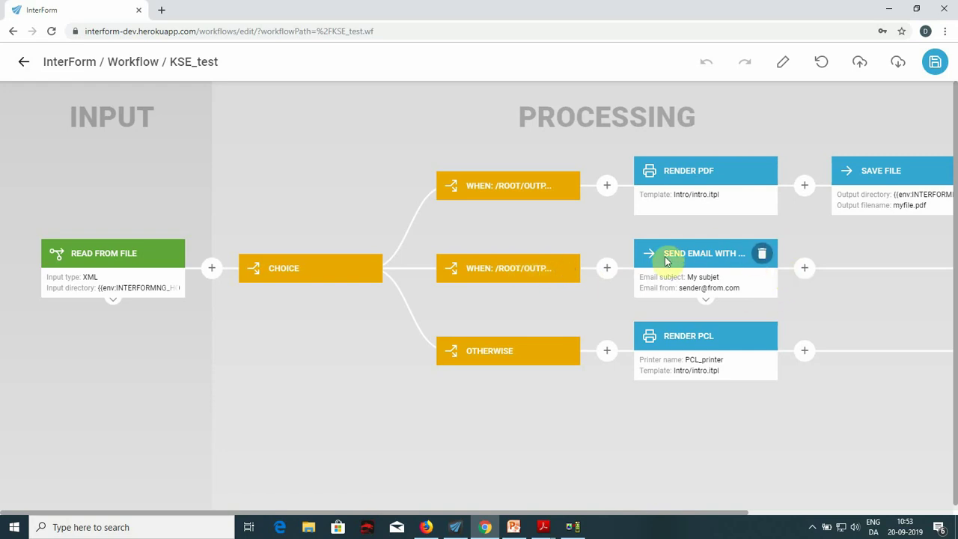
left_click(705, 299)
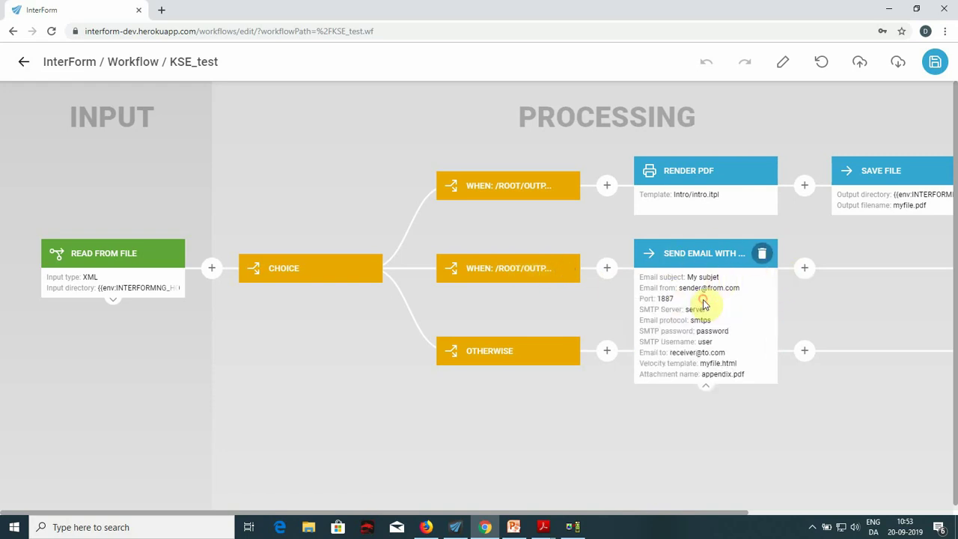
left_click(706, 389)
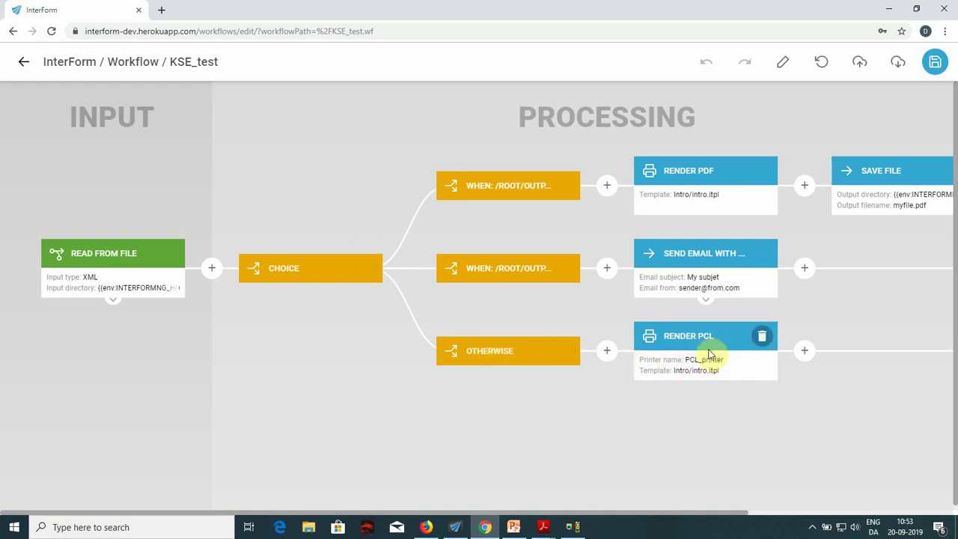
left_click(606, 351)
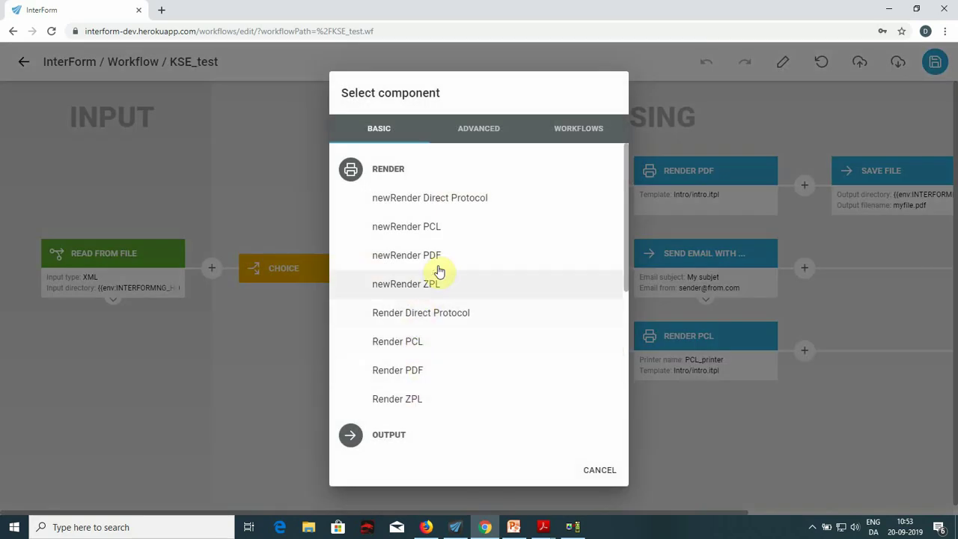
left_click(608, 470)
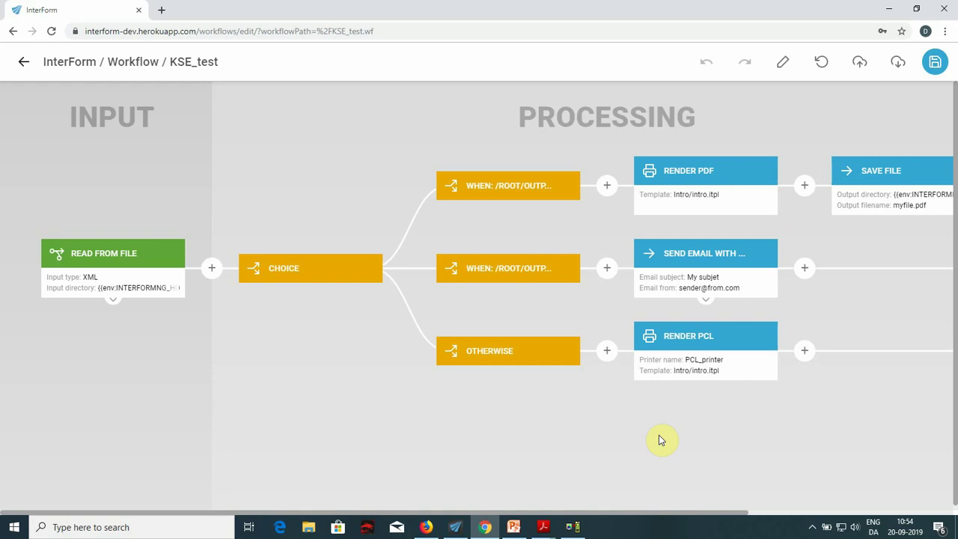
Open the PDF_demo workflow and review the conditions of its Choice component
left_click(23, 62)
left_click(186, 228)
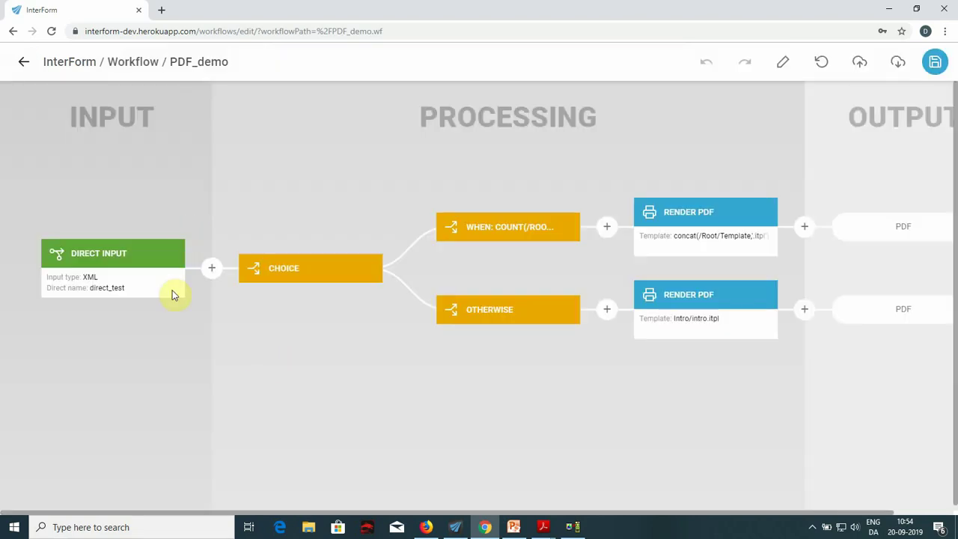
mouse_move(308, 278)
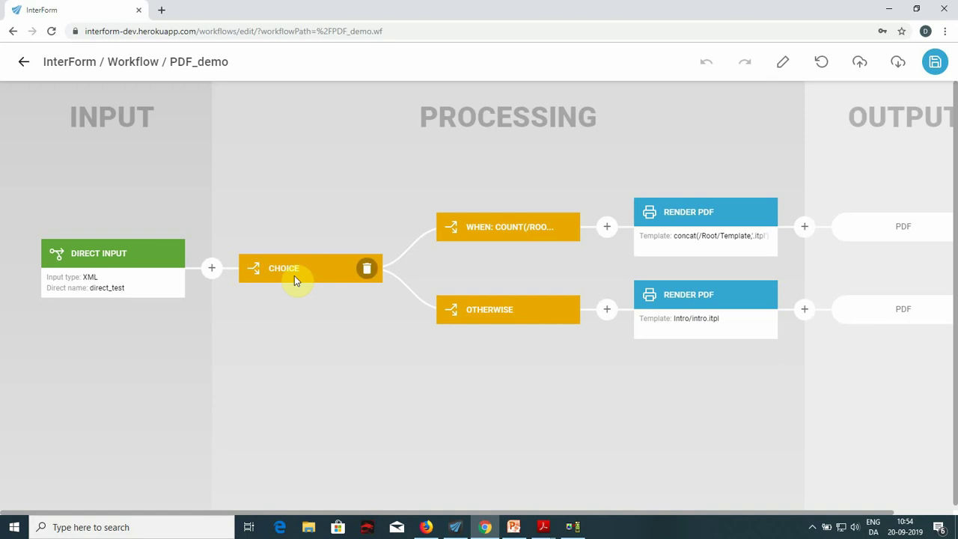
left_click(295, 276)
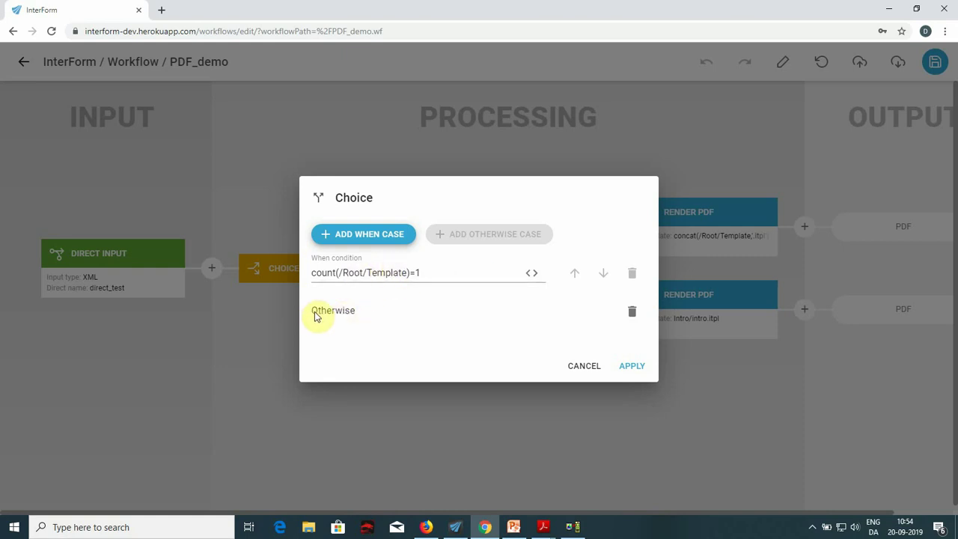
left_click(595, 367)
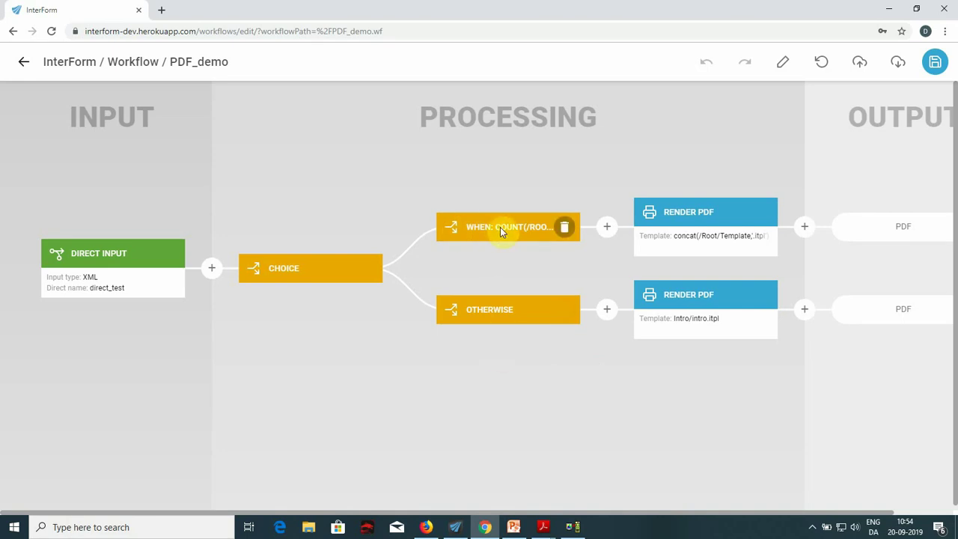
Review the template expression of the When branch's Render PDF component, close it unchanged and switch to the PowerPoint slide show
left_click(704, 241)
left_click(416, 299)
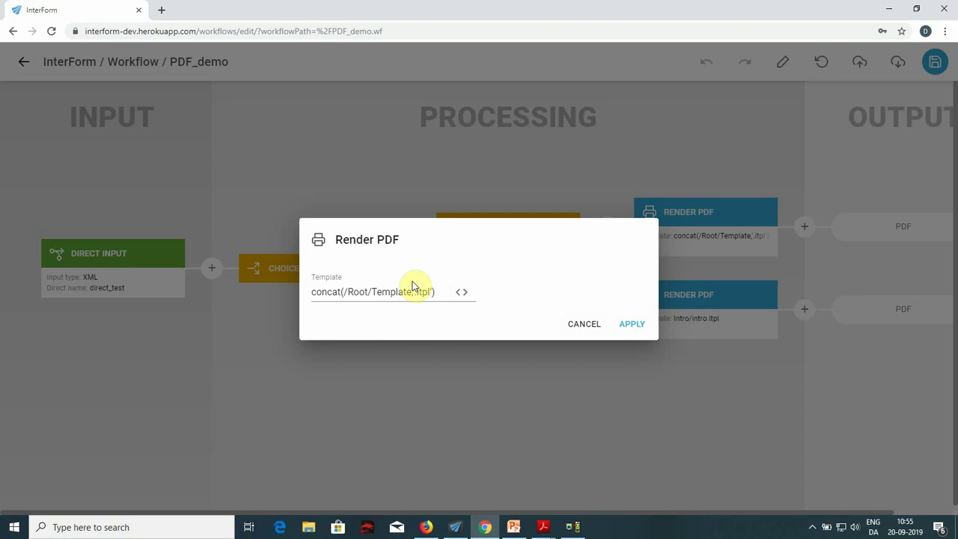
left_click(584, 325)
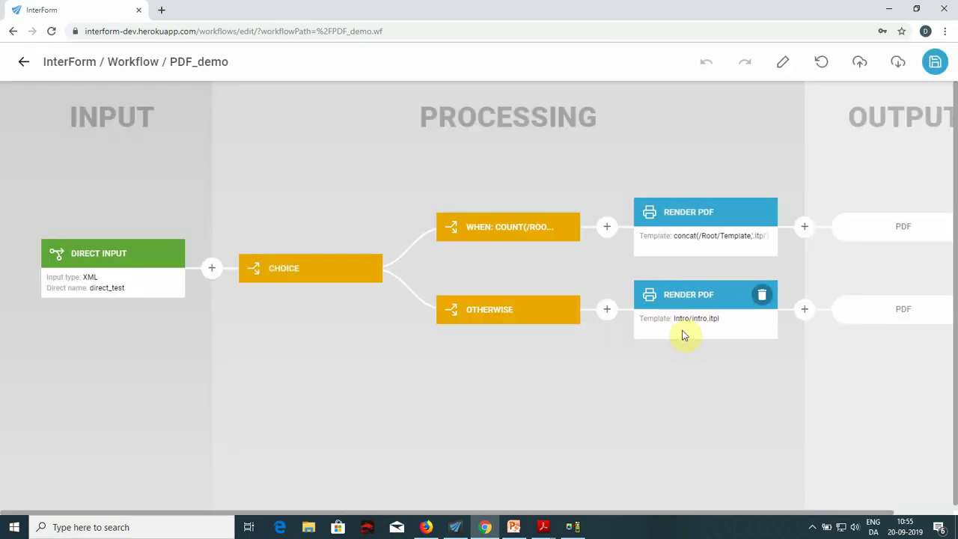
key("alt+Tab")
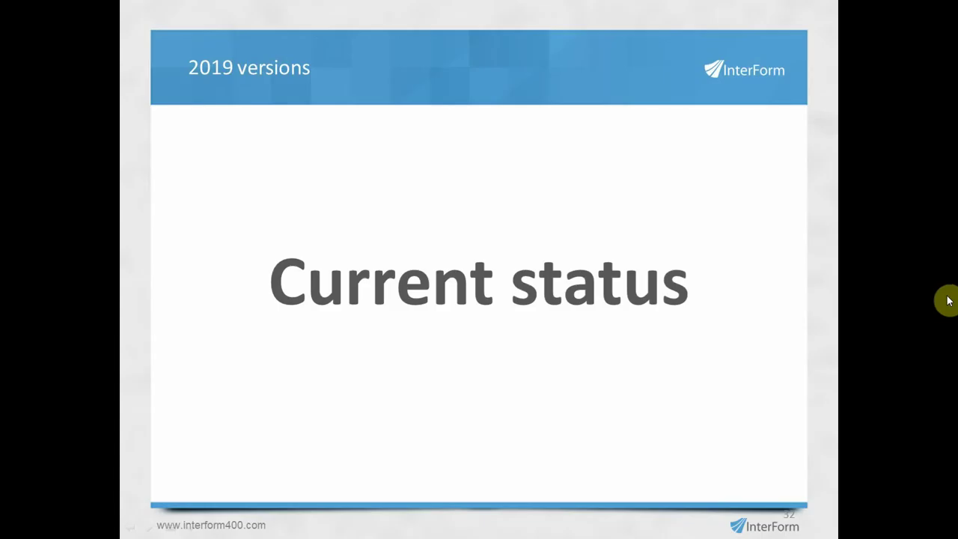